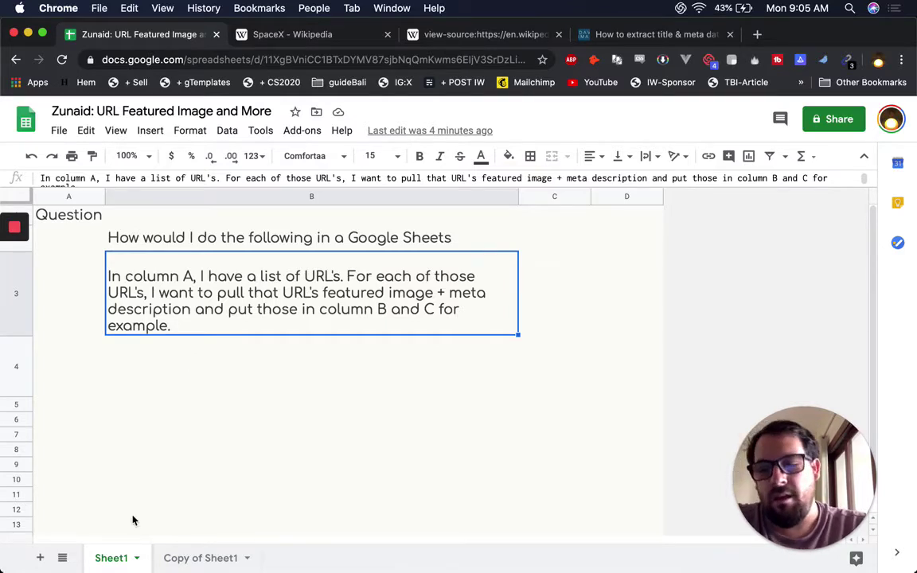
- Review the URL, title, image and meta description formulas in row 2 of the finished sheet Copy of Sheet1
click(190, 561)
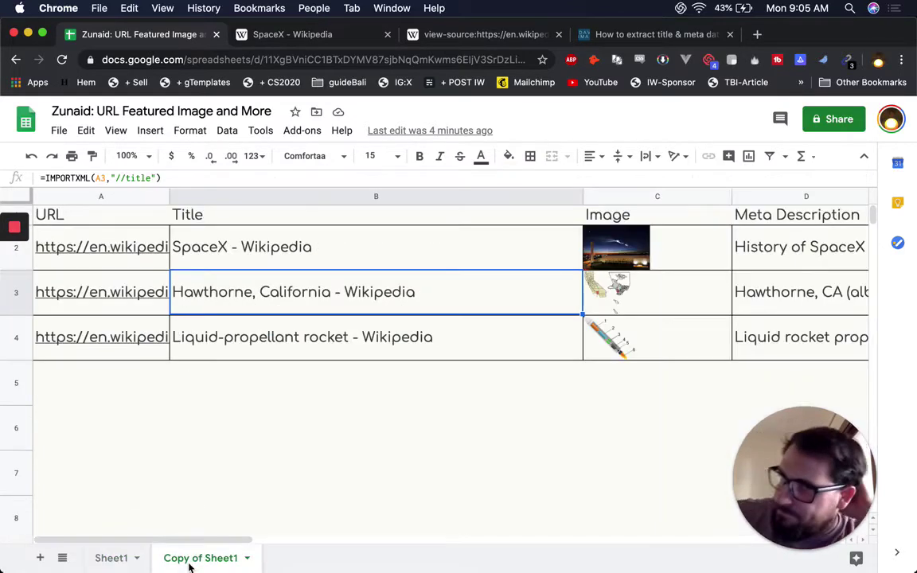
click(119, 252)
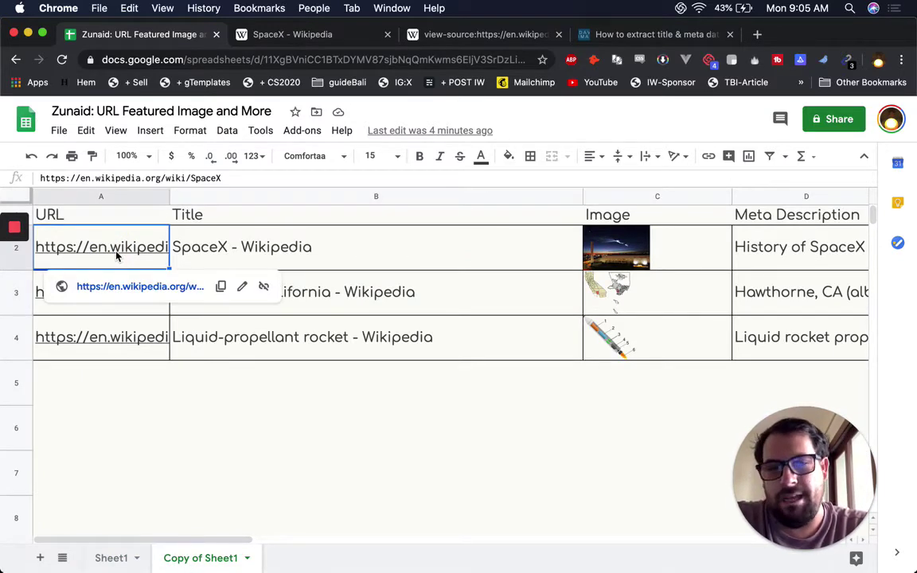
click(241, 250)
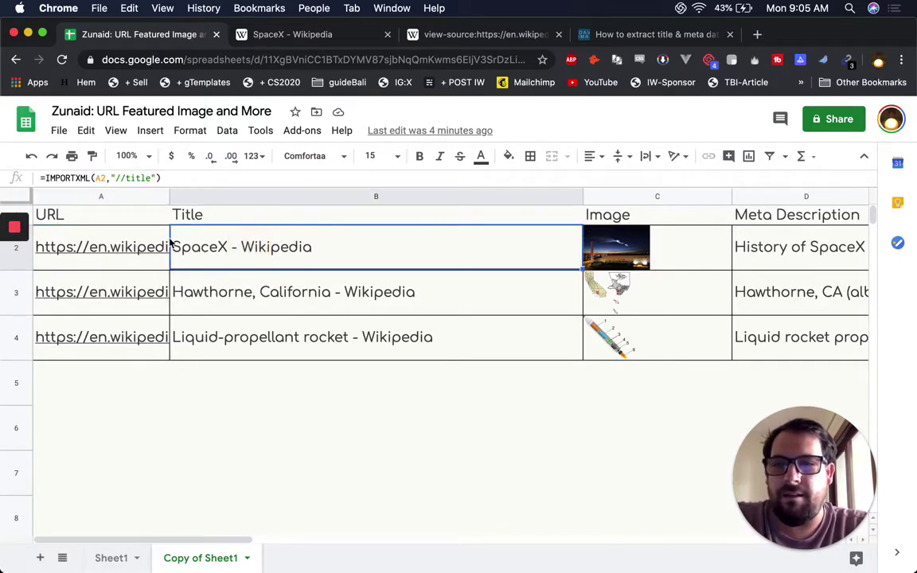
key(Right)
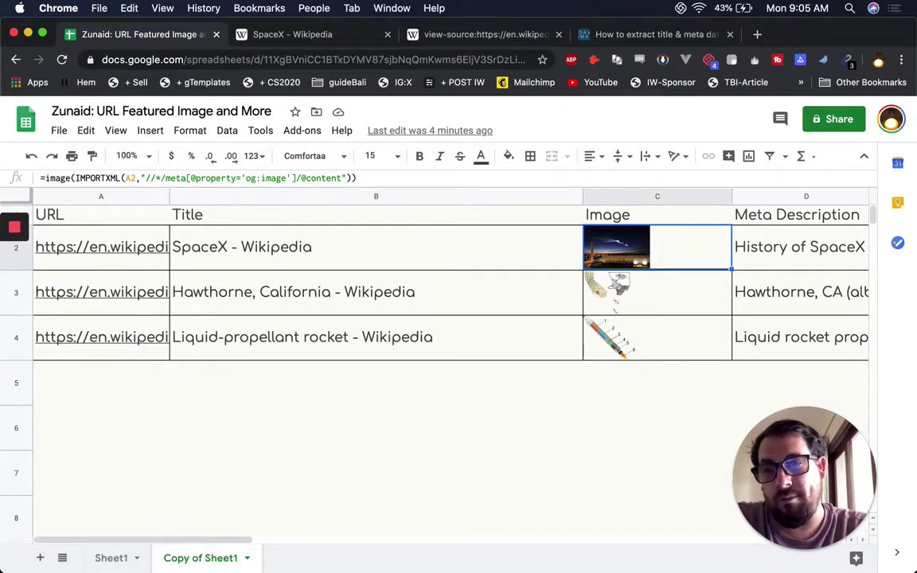
key(Right)
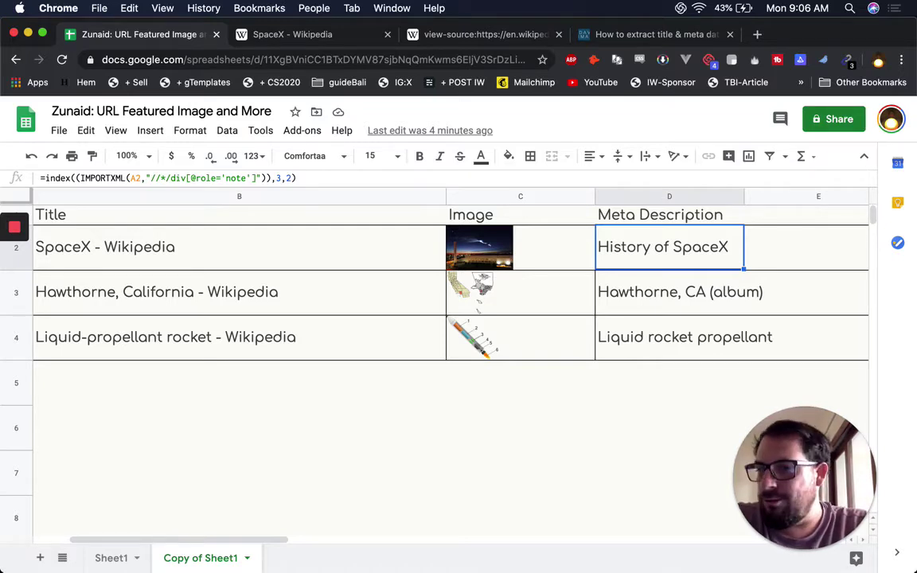
key(Left)
key(Left)
key(Left)
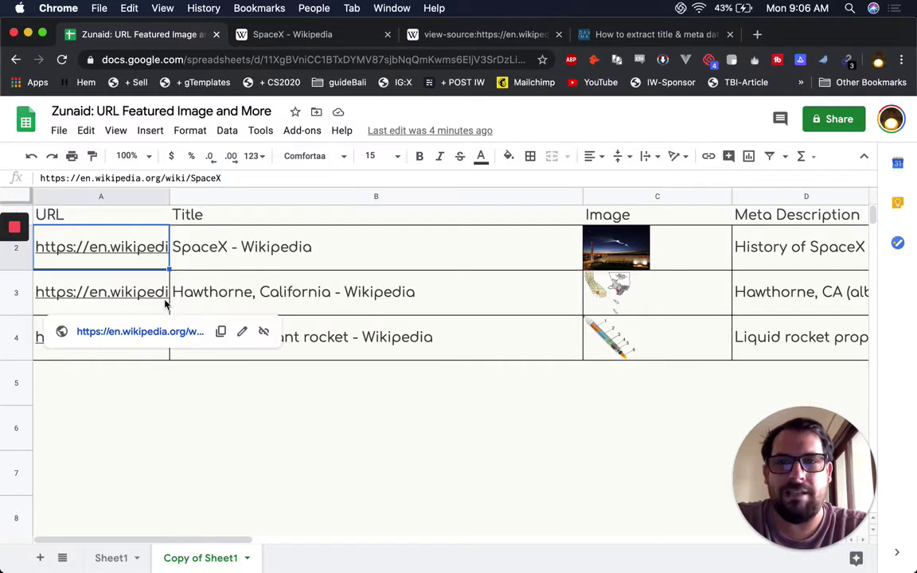
- Duplicate Copy of Sheet1 as a sheet named Stepby Step and clear its Title, Image and Meta Description entries in rows 2 to 4
click(250, 563)
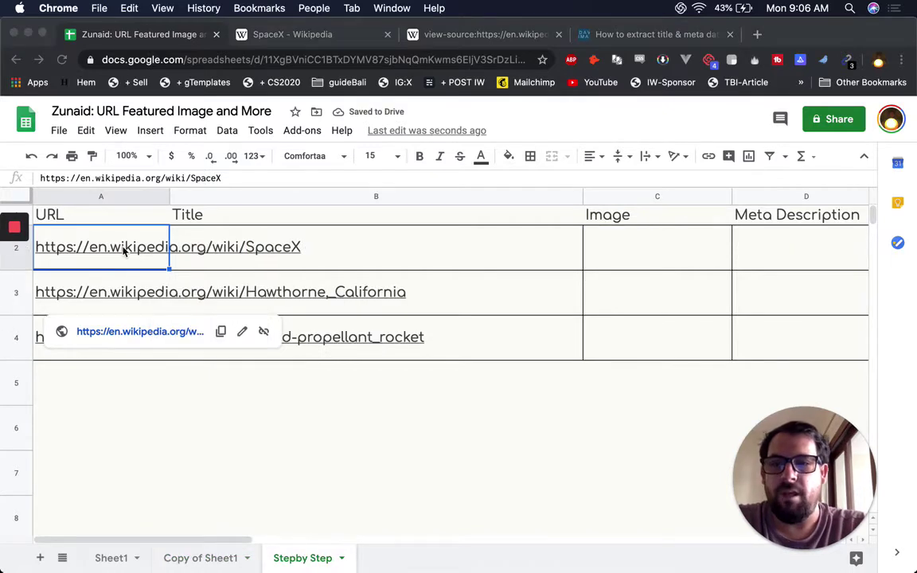
click(123, 250)
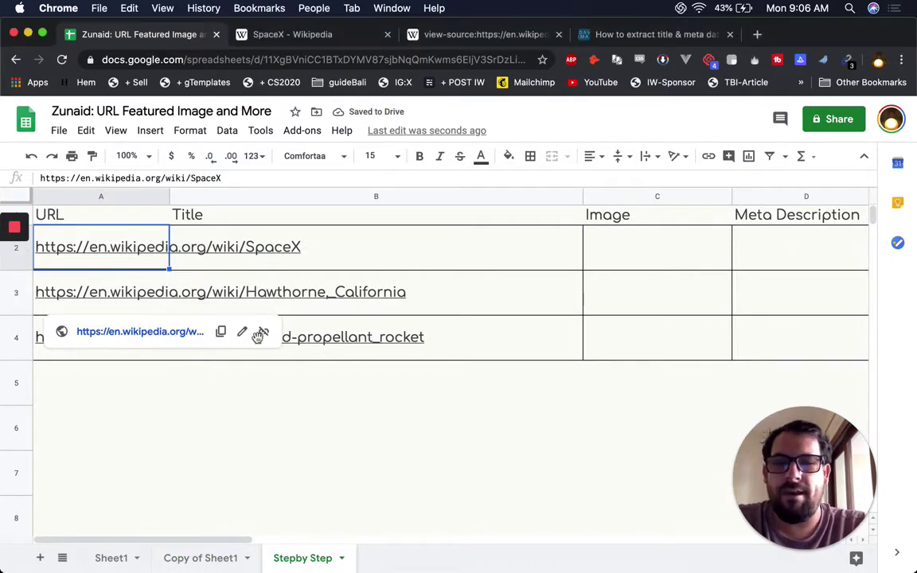
click(183, 247)
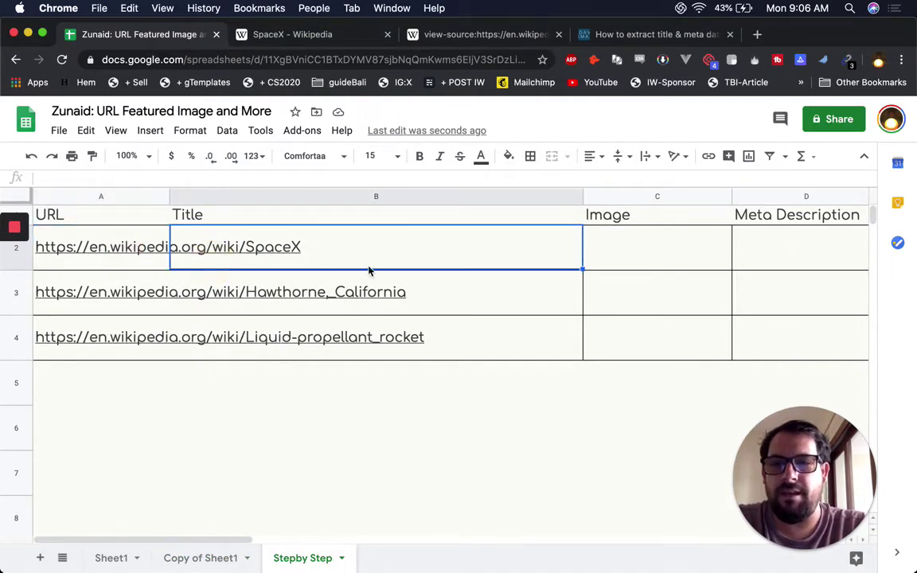
click(136, 247)
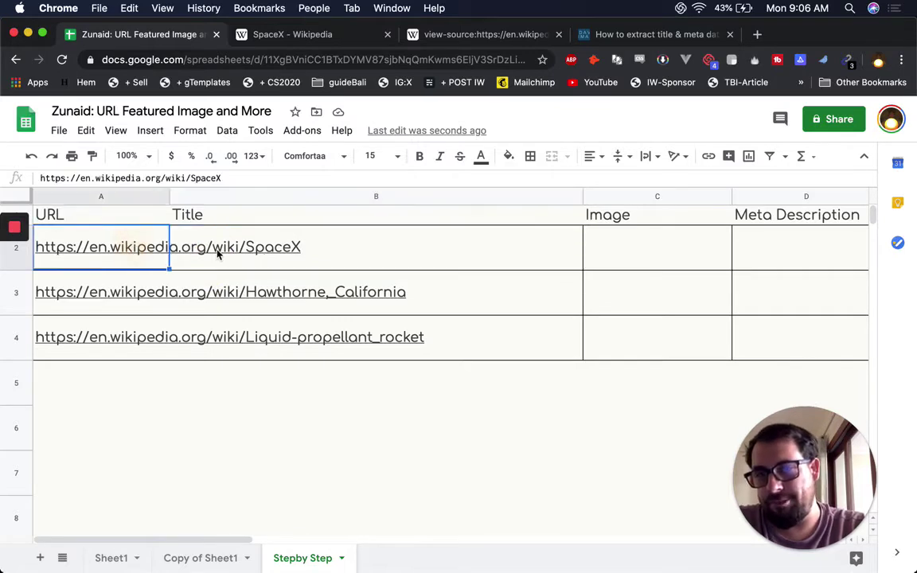
click(615, 251)
click(820, 258)
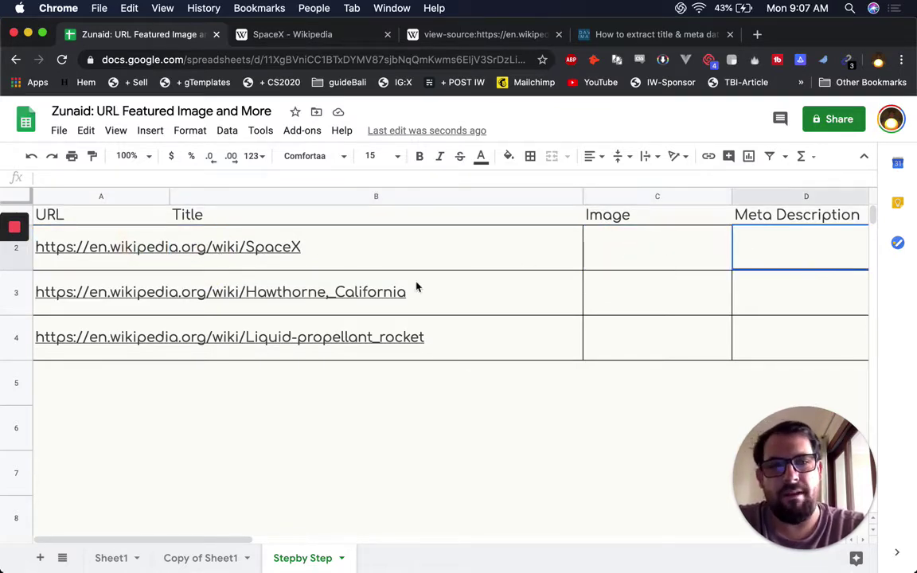
- Open the page source of the SpaceX Wikipedia article, close the old source tab, and highlight the title tag name
click(95, 252)
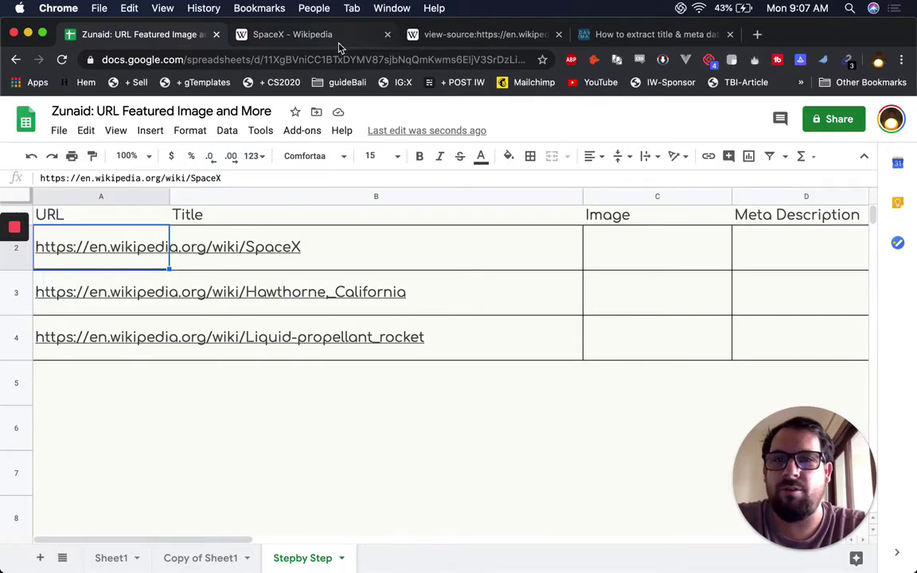
click(318, 34)
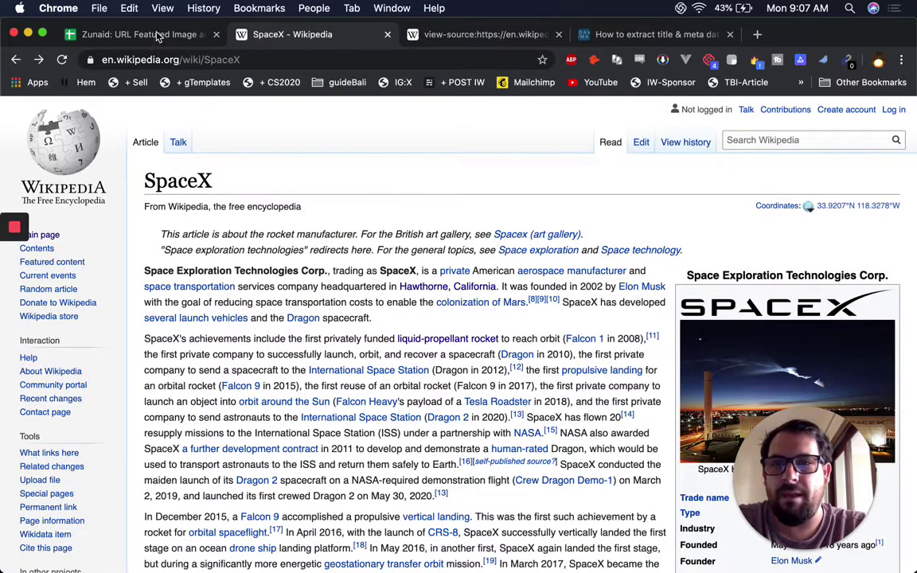
key(ctrl+shift+Tab)
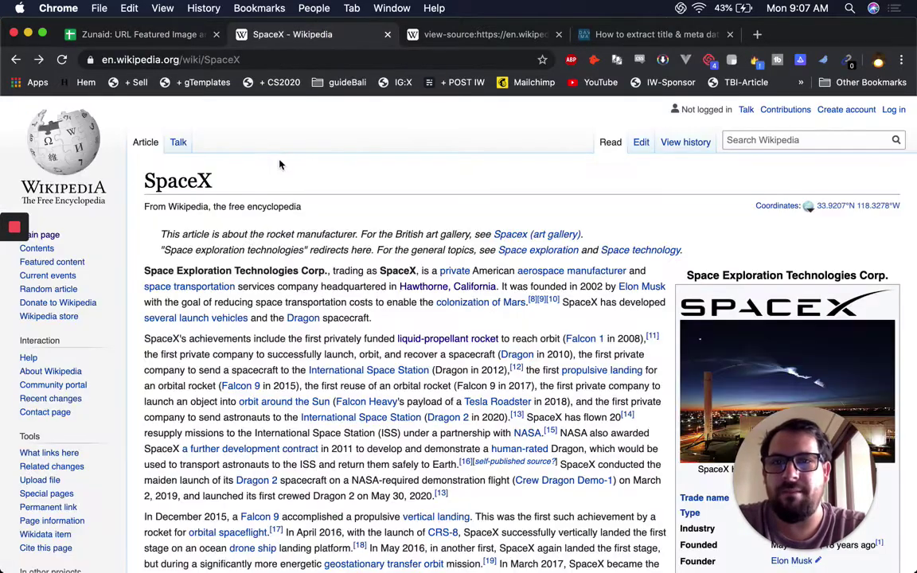
key(ctrl+Tab)
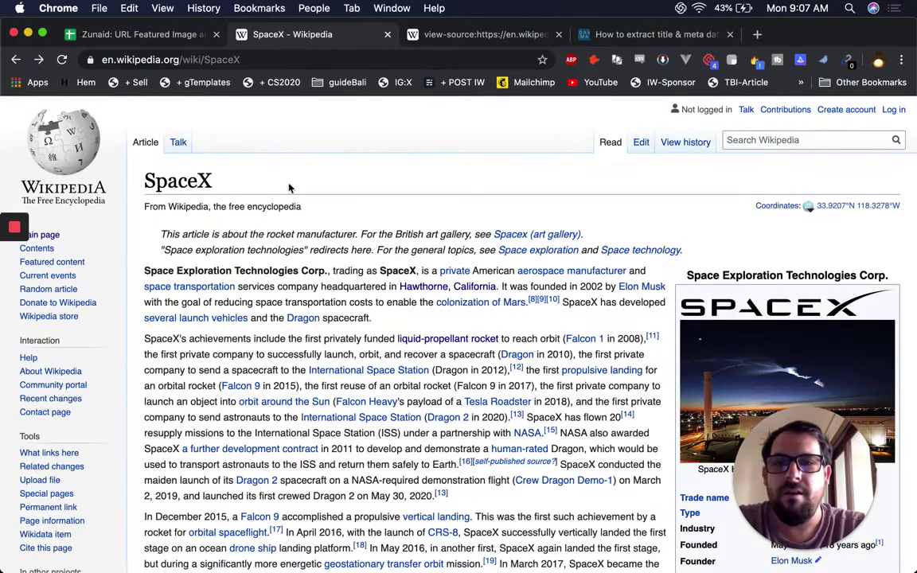
right_click(263, 146)
click(288, 297)
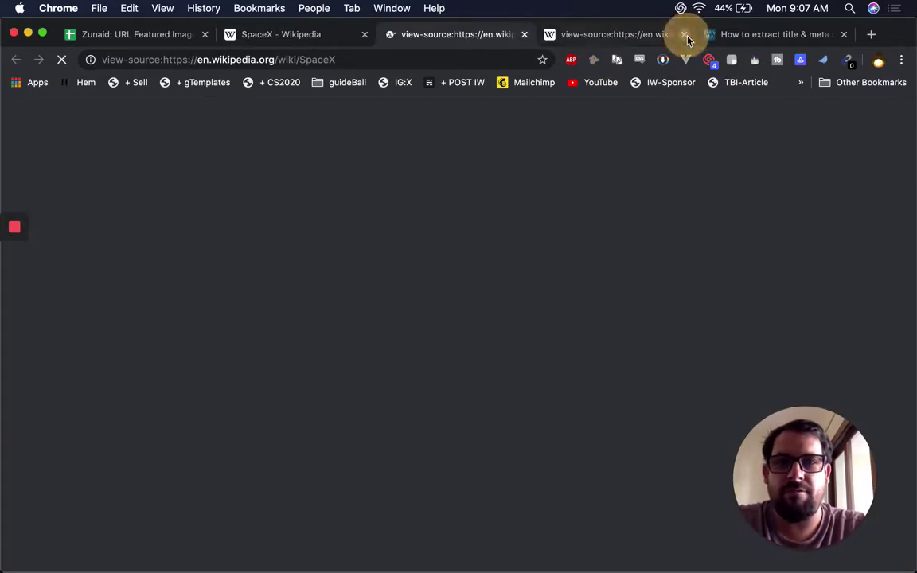
click(684, 34)
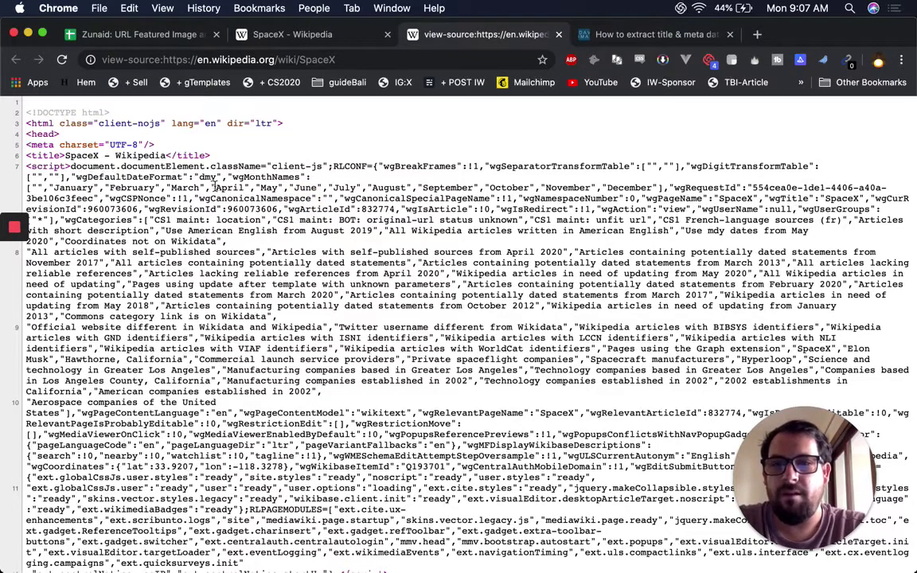
double_click(34, 156)
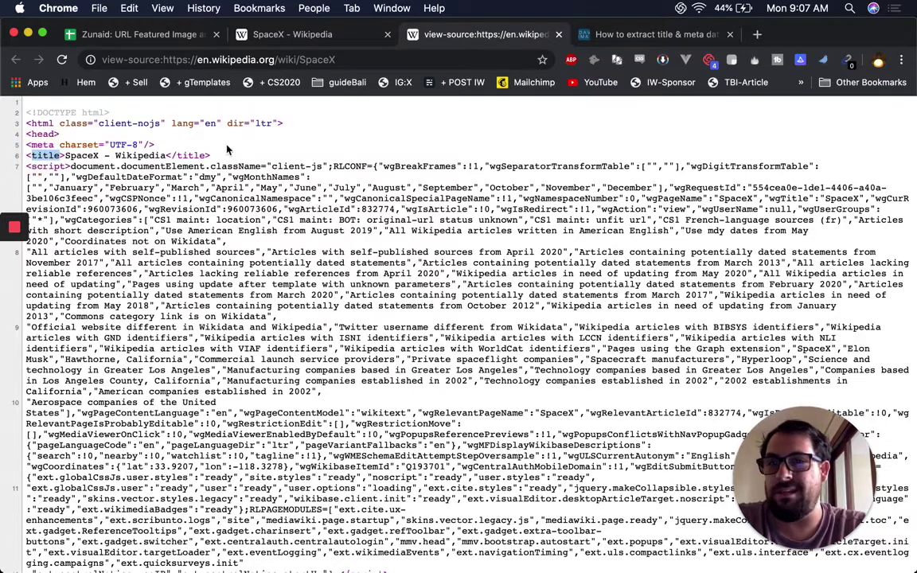
- Back in the spreadsheet, enter the formula =importxml(A2,"//title") in cell B2 to pull the SpaceX page title
click(124, 34)
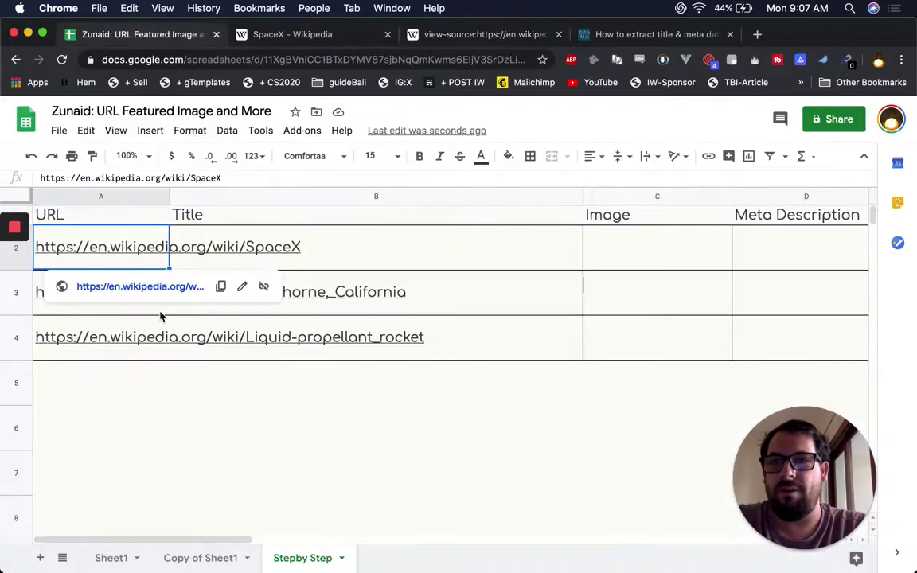
click(281, 249)
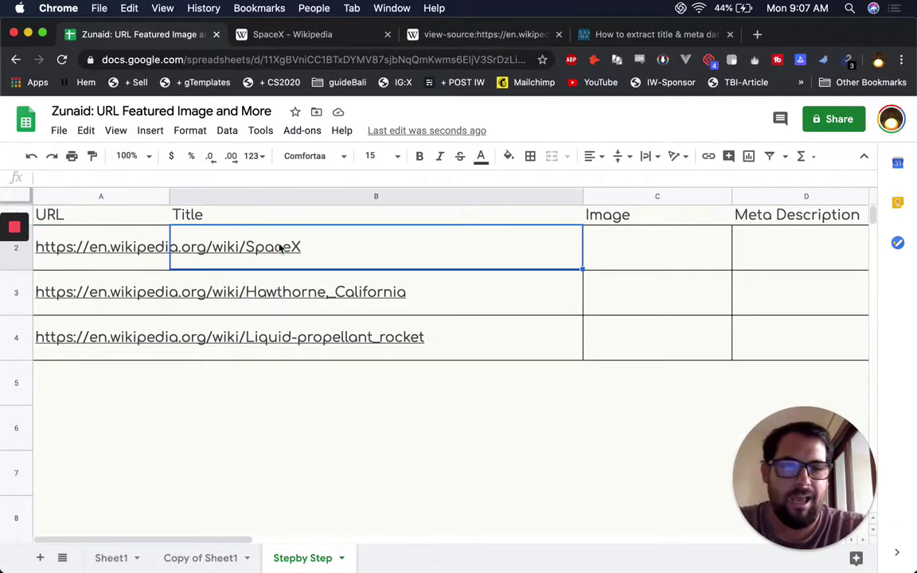
text(=imprt)
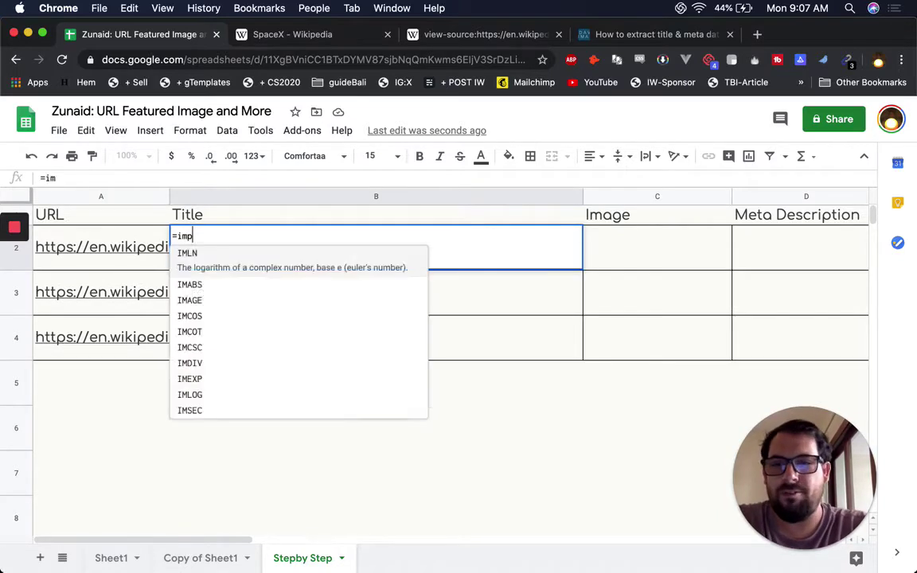
key(BackSpace)
key(BackSpace)
text(ort)
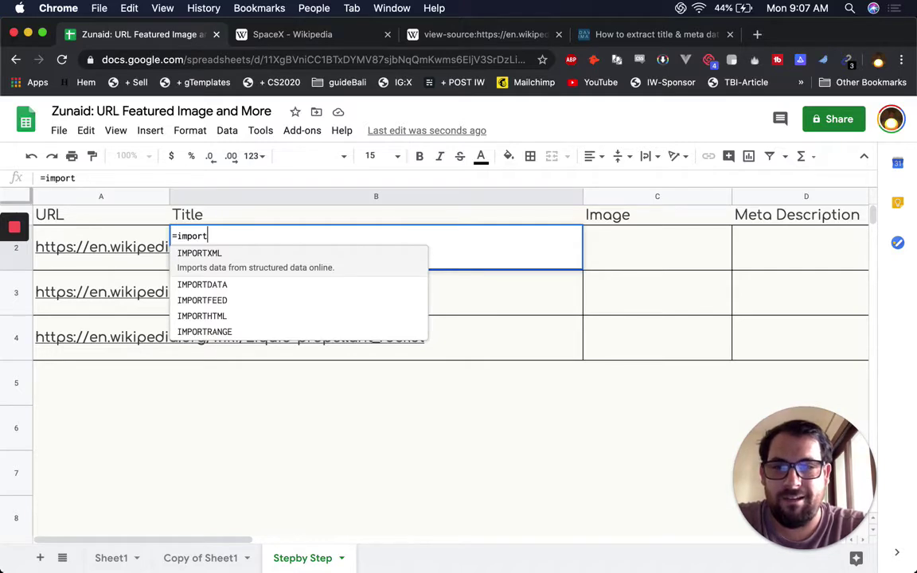
text(html)
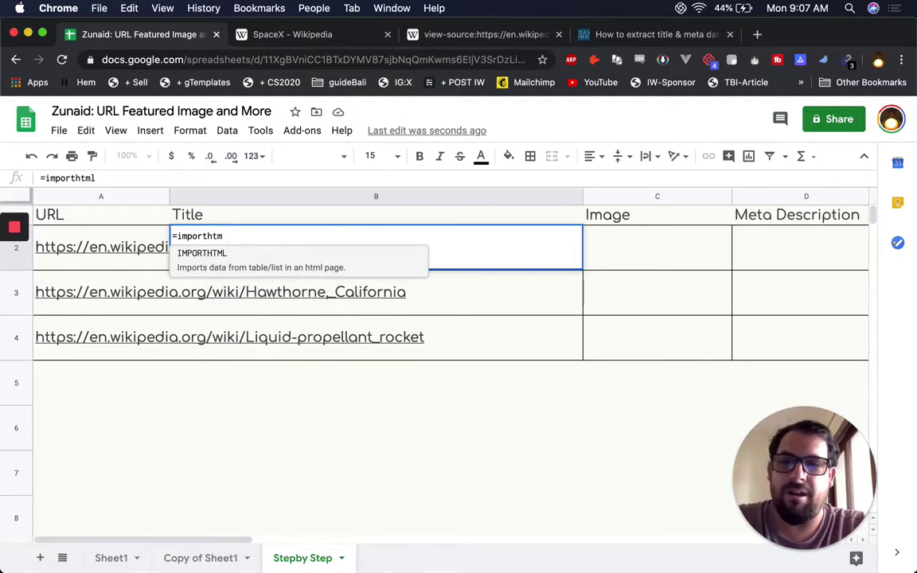
key(BackSpace)
key(BackSpace)
key(BackSpace)
key(BackSpace)
text(xml()
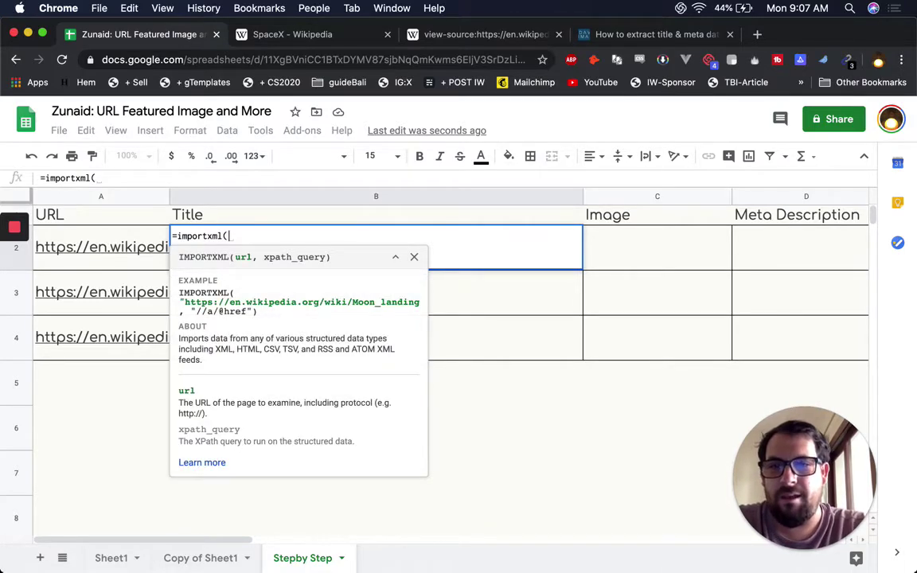
key(BackSpace)
text(A2)
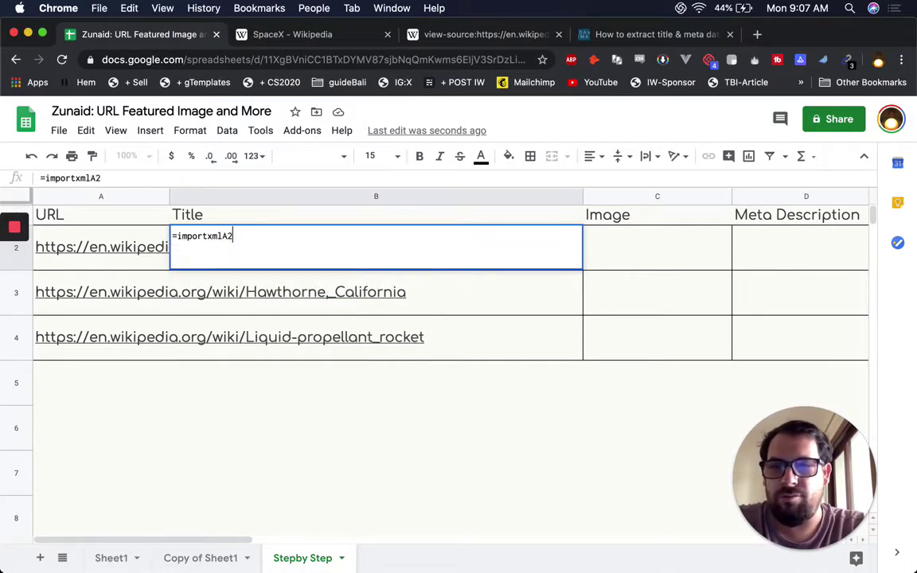
key(BackSpace)
key(BackSpace)
text((A2)
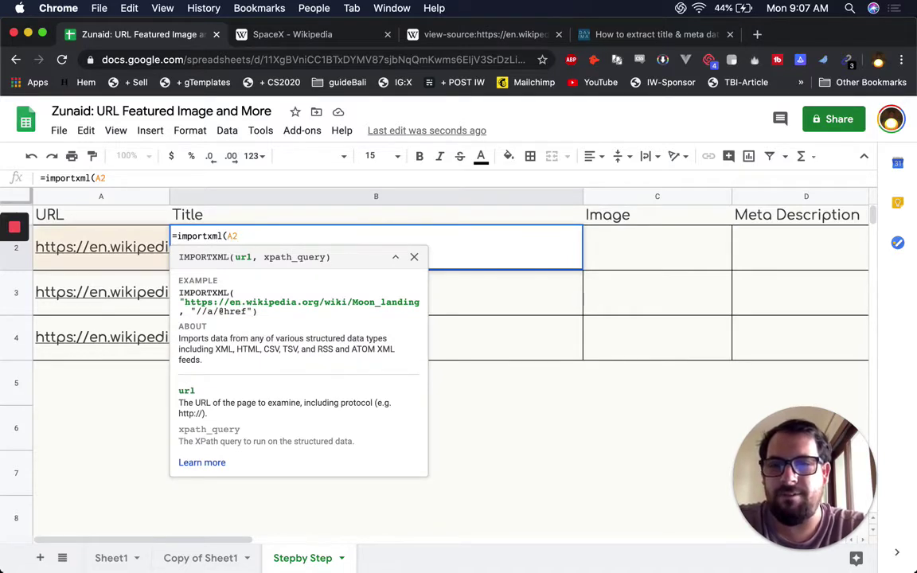
text(,")
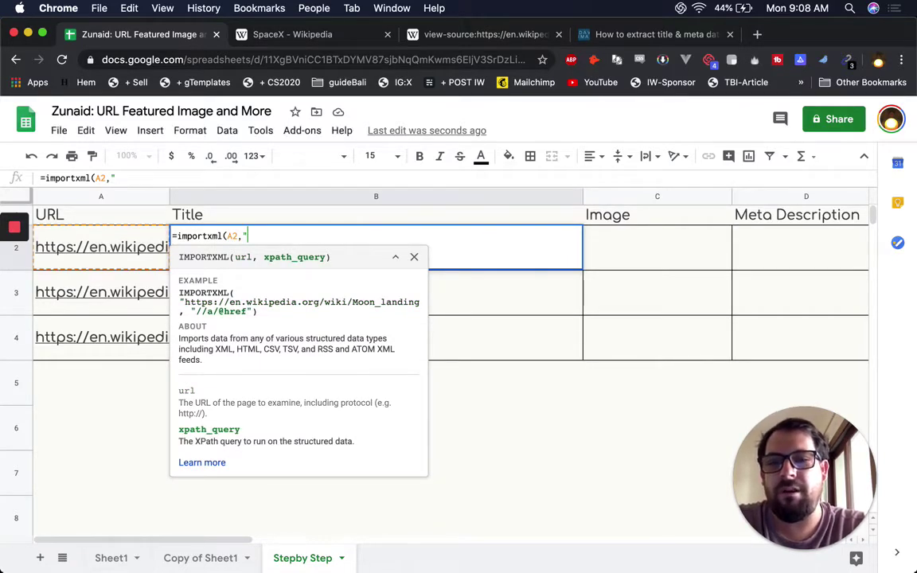
text(//title")
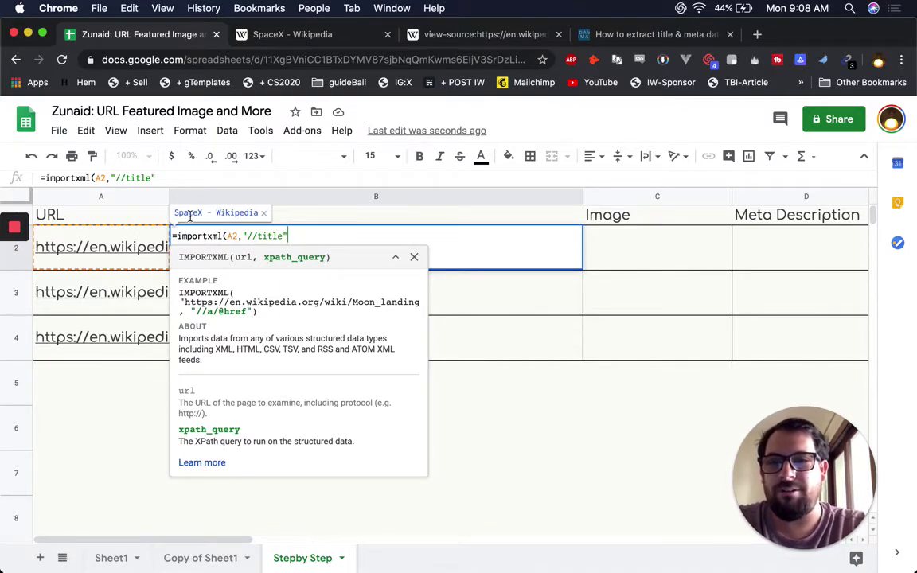
text())
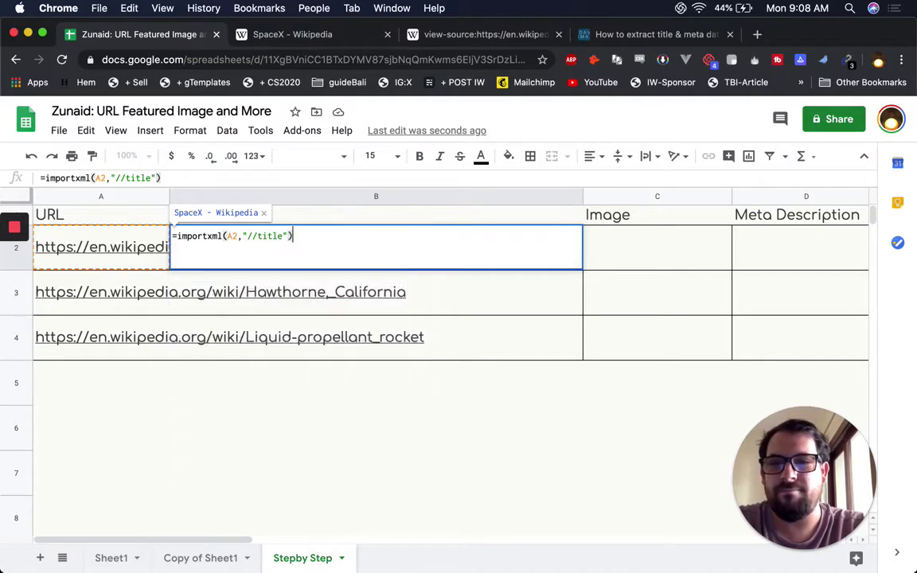
key(Return)
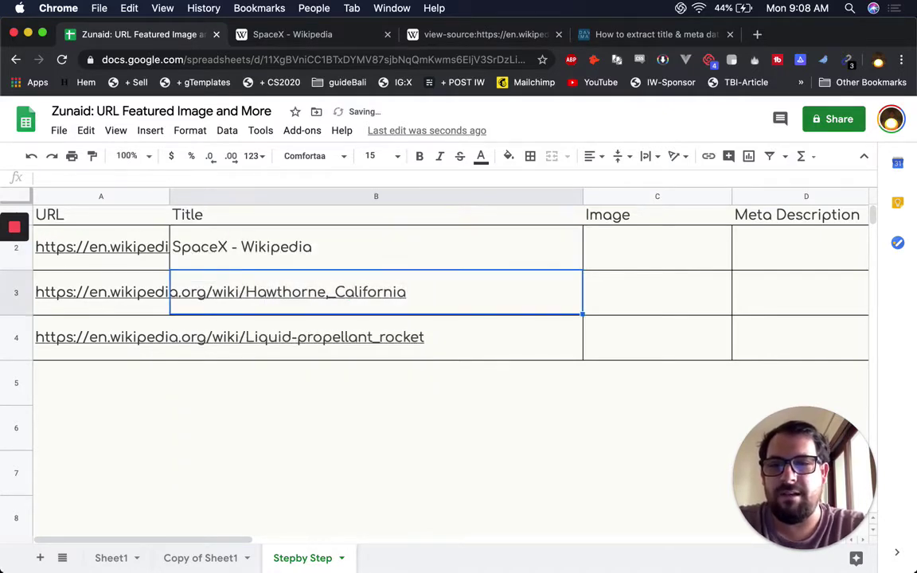
- Copy the title formula from B2 into B3 and B4 for the Hawthorne and liquid-propellant rocket URLs
key(Up)
key(super+c)
key(Down)
key(super+v)
key(Down)
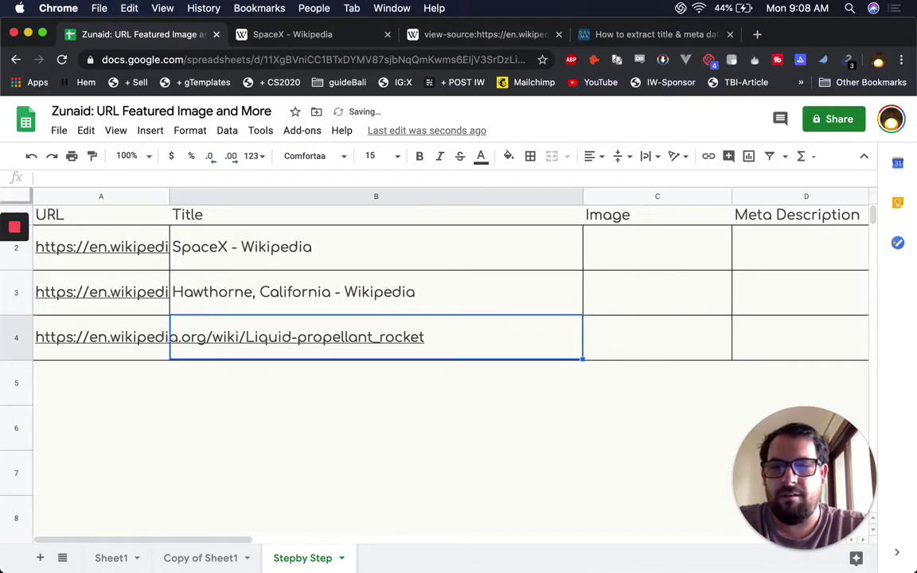
key(super+v)
key(Up)
key(Up)
key(Down)
key(Down)
key(Down)
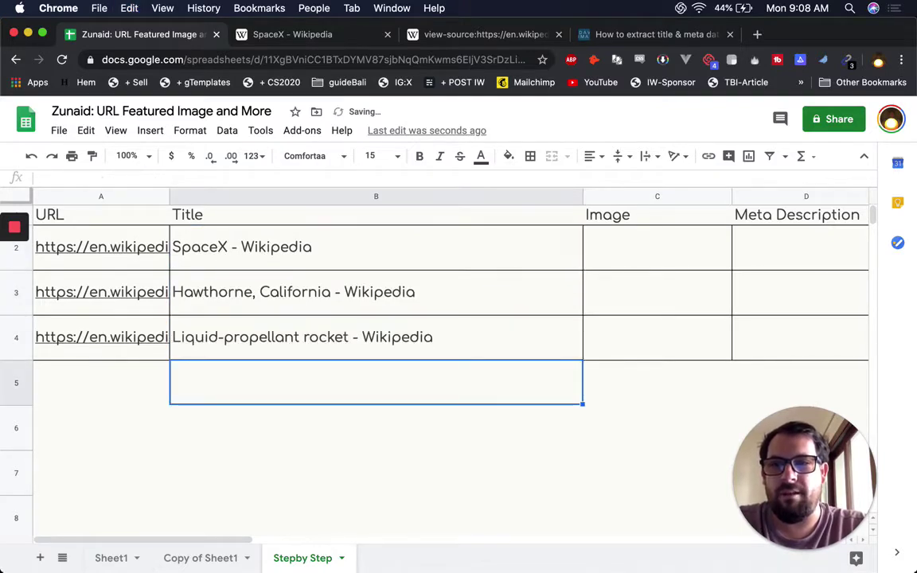
- Review the title formula in B2, and select the empty Image cell C2 for the SpaceX URL
key(Up)
key(Up)
key(Up)
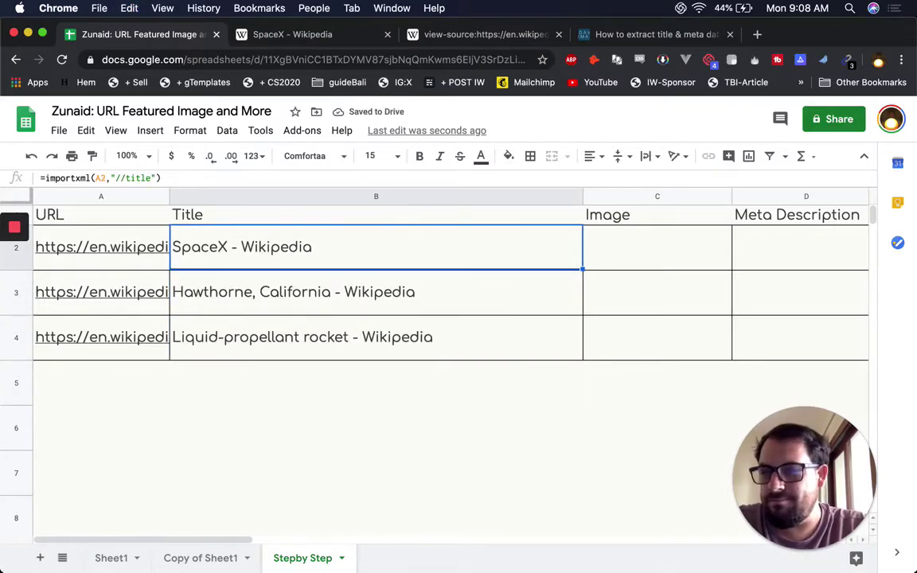
key(Right)
key(Left)
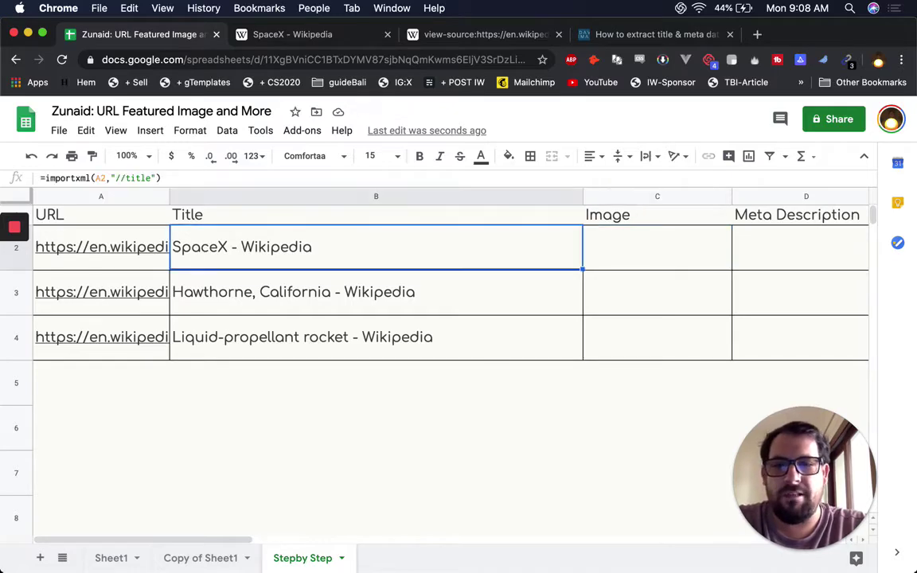
key(Right)
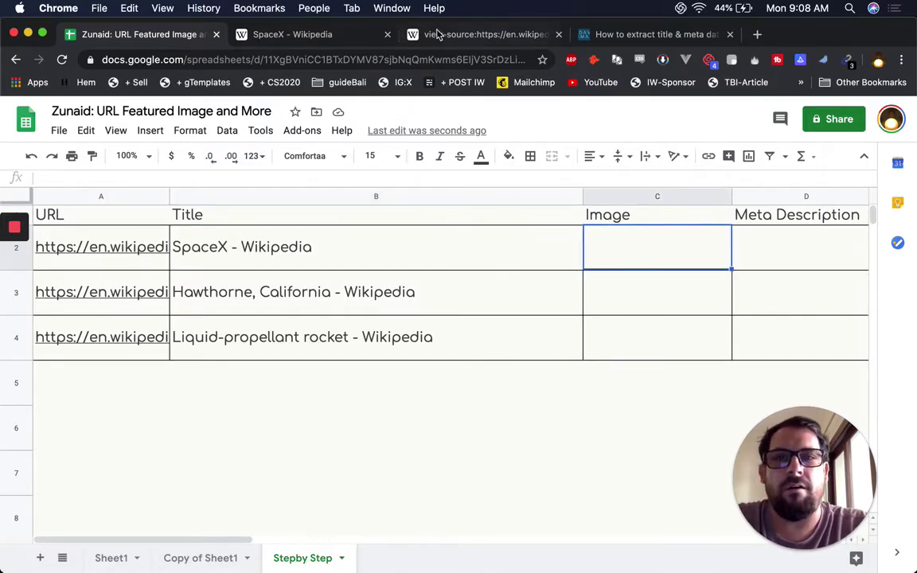
- Look through the SpaceX article's page source for the meta tag that holds the featured image
click(410, 33)
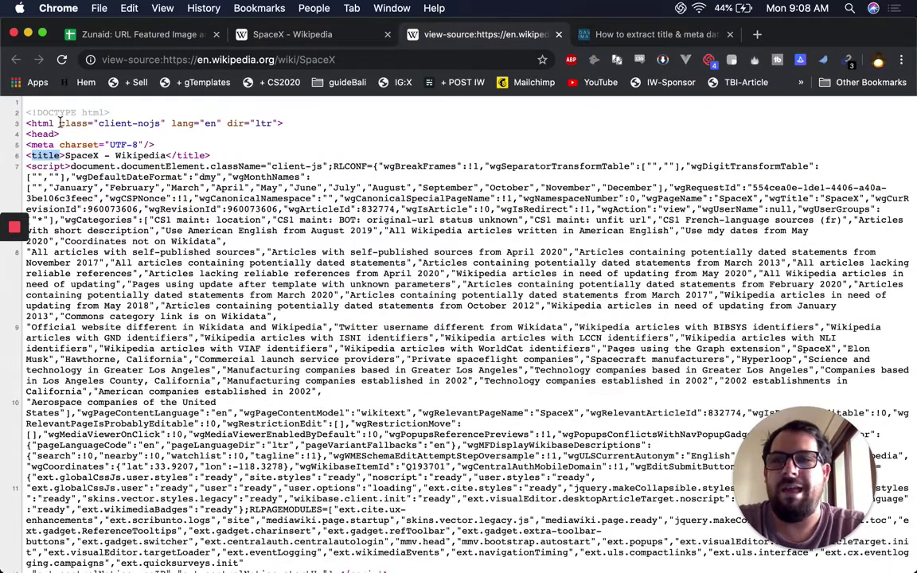
scroll(103, 219, down, 5)
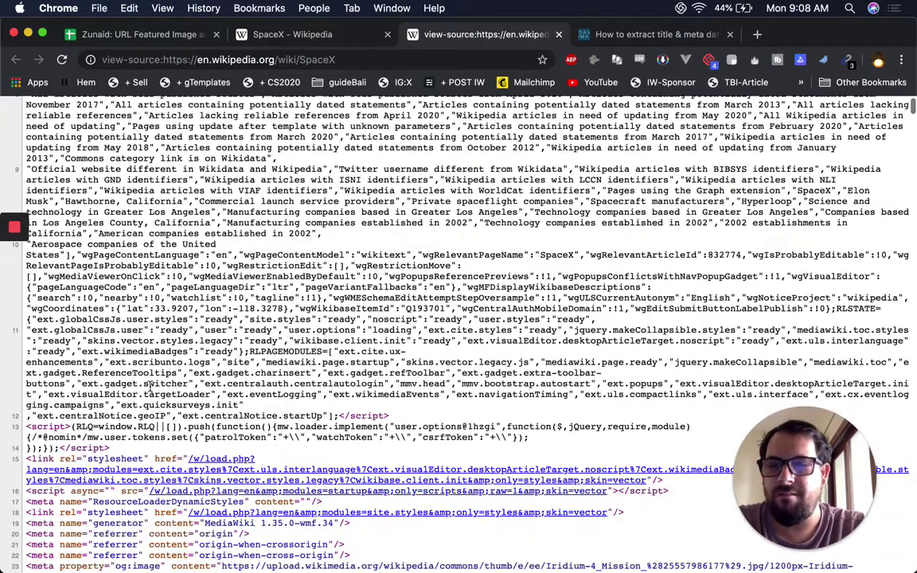
scroll(148, 386, down, 10)
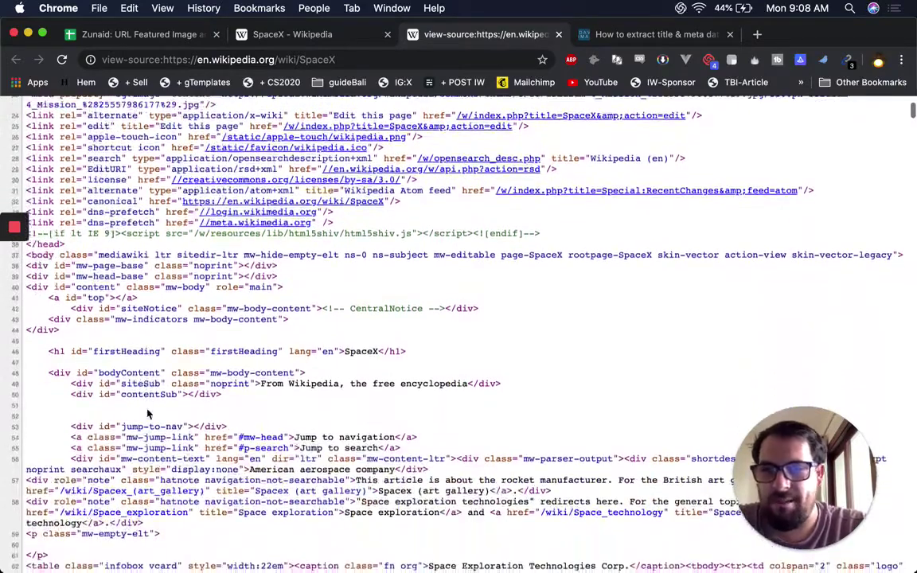
scroll(148, 413, down, 8)
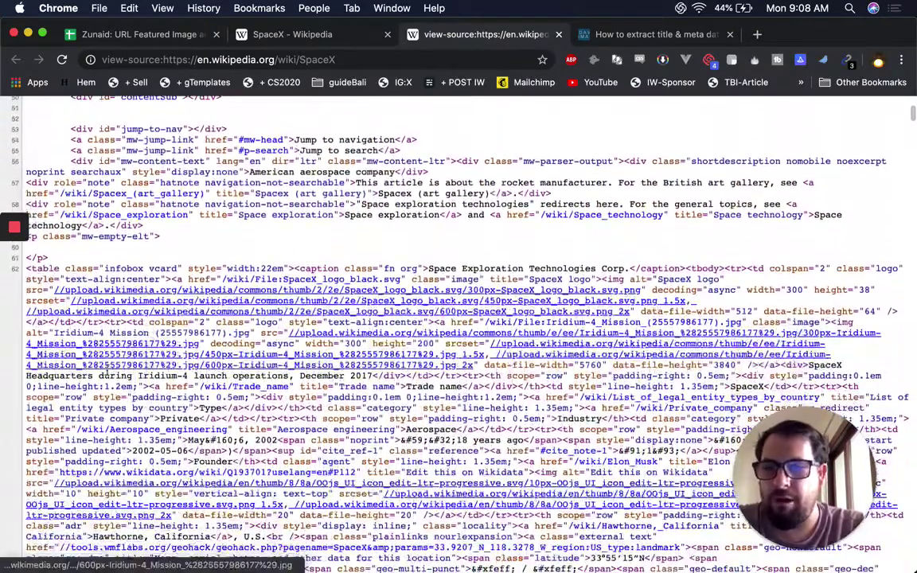
scroll(106, 373, down, 1)
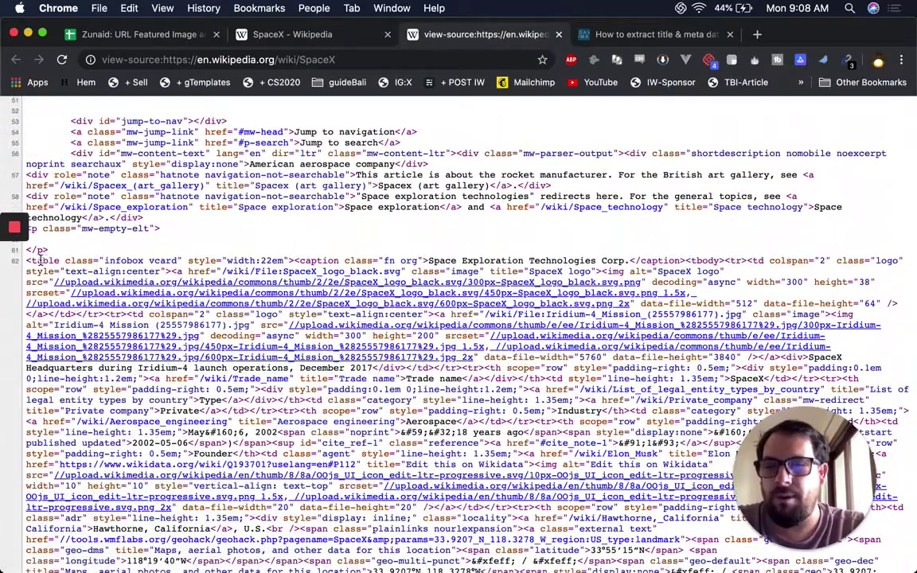
scroll(116, 233, down, 15)
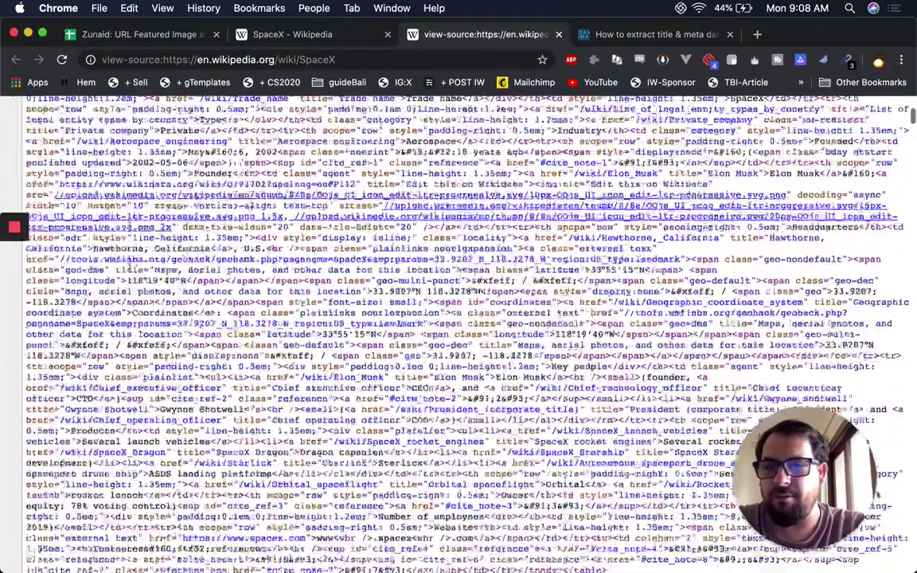
scroll(128, 319, down, 15)
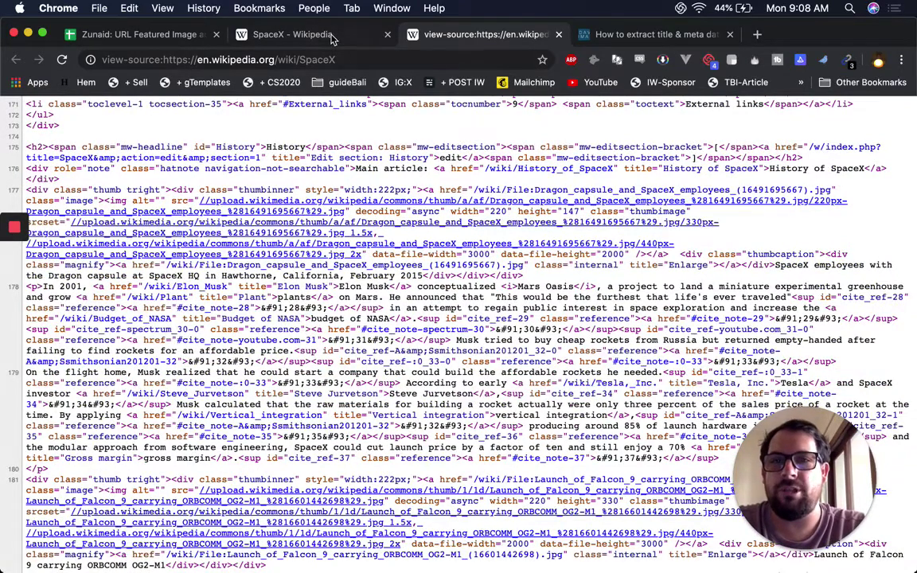
click(333, 37)
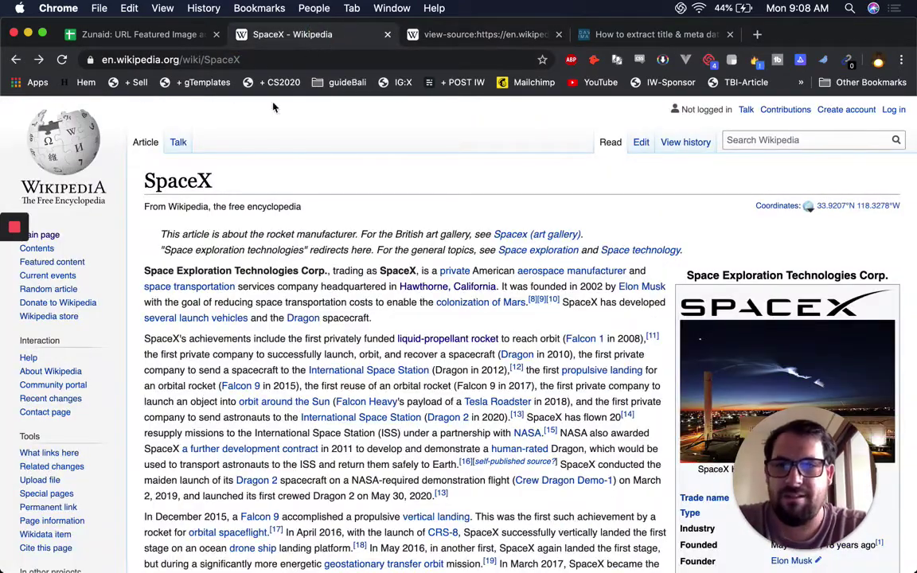
click(462, 36)
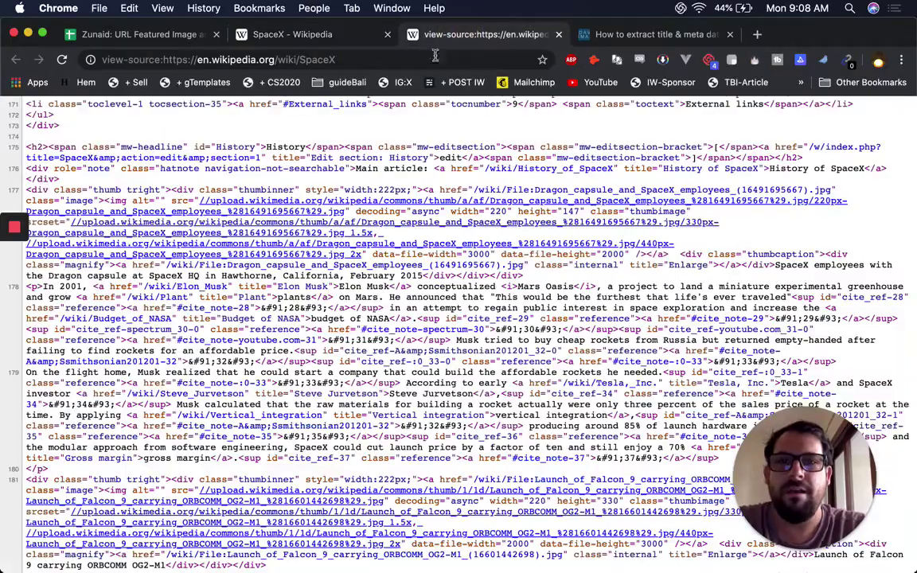
scroll(321, 165, up, 20)
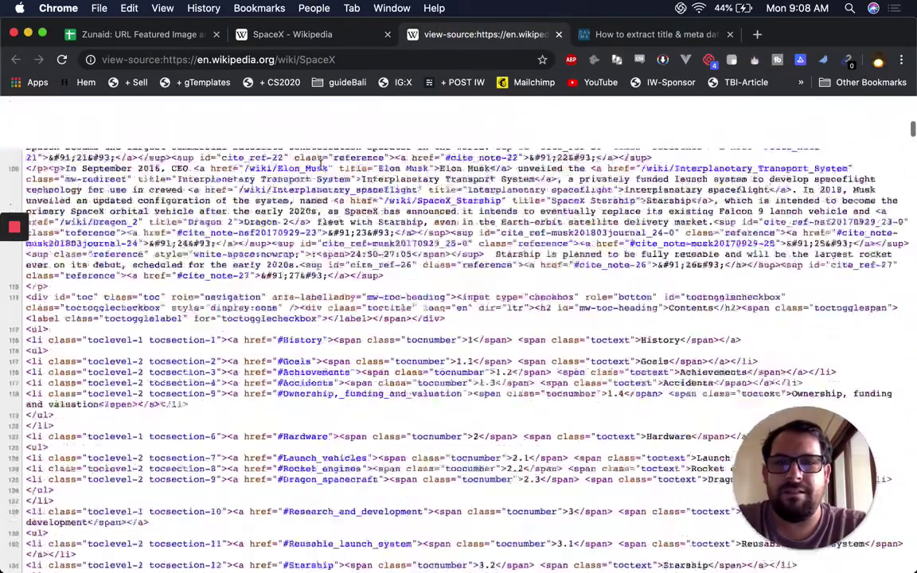
scroll(316, 156, up, 5)
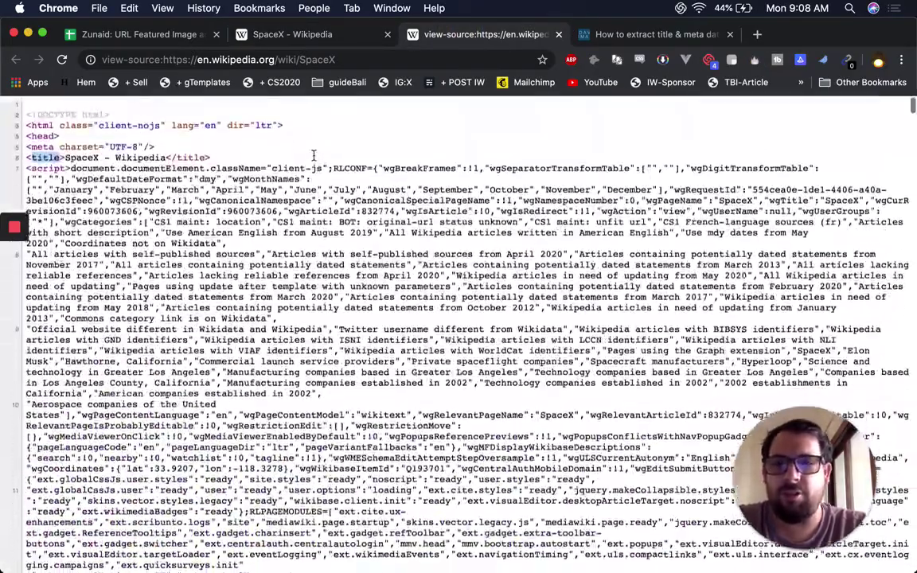
scroll(314, 159, down, 8)
scroll(314, 283, down, 3)
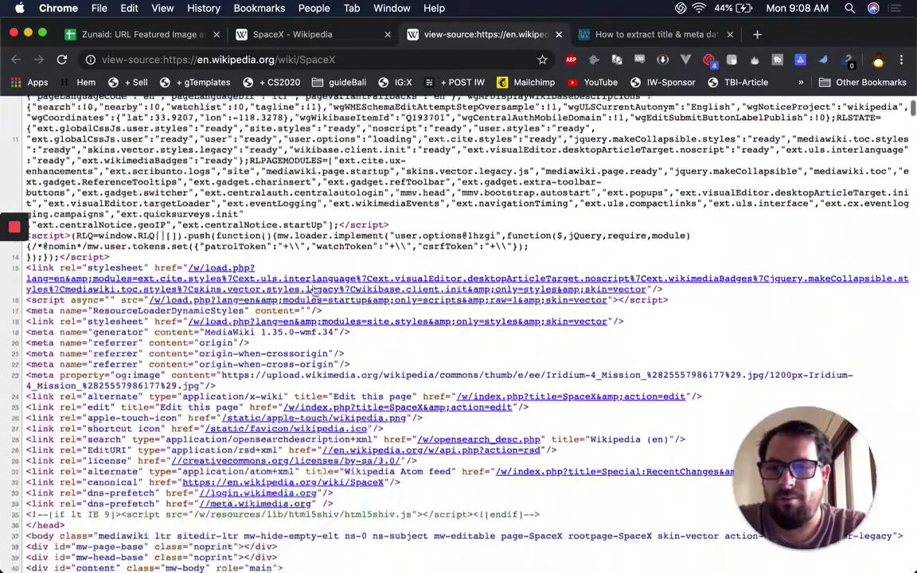
- Examine the meta tags in the page source and highlight the og:image property value
drag(28, 328, 90, 364)
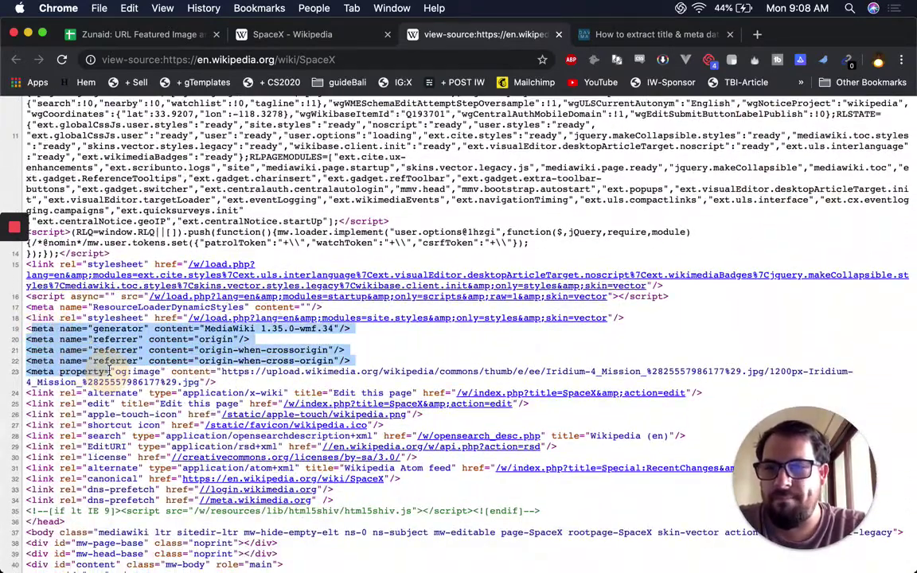
click(77, 316)
scroll(77, 315, down, 1)
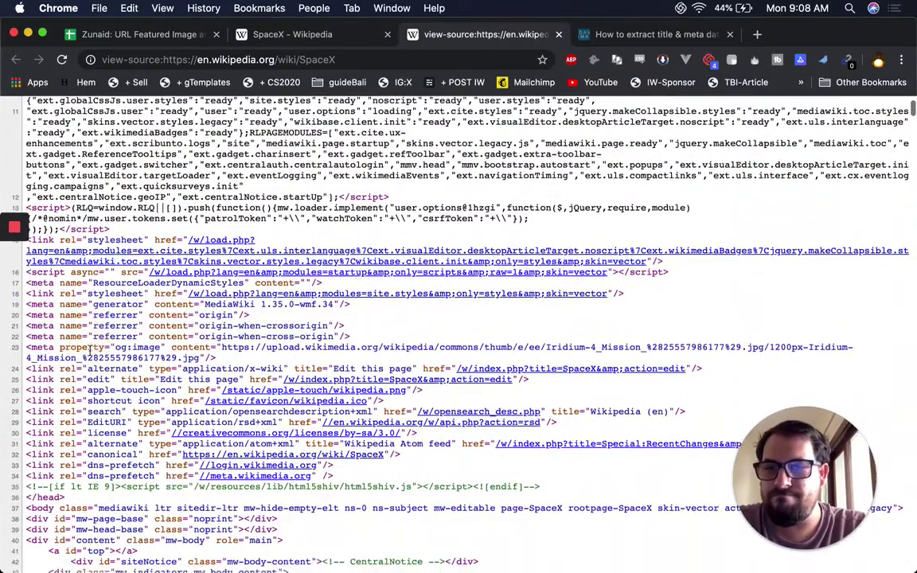
click(24, 310)
click(46, 306)
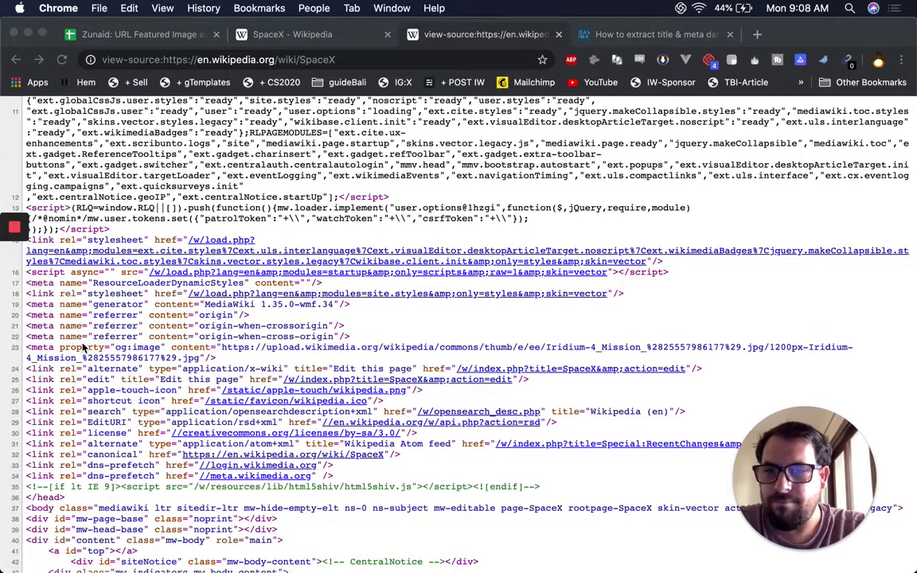
drag(116, 347, 160, 347)
scroll(126, 307, down, 1)
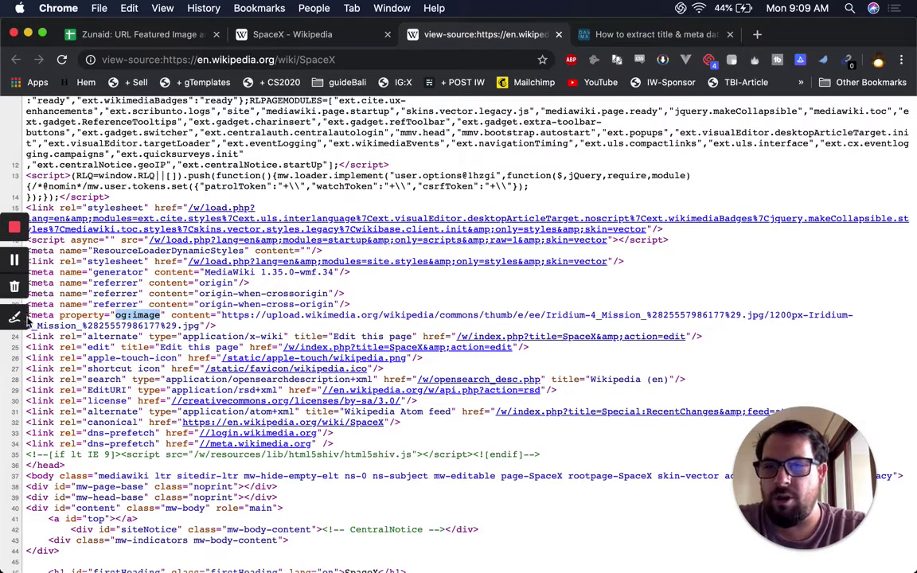
- Examine the og:image tag's parts in the source: the meta tag name, the content attribute with its image URL, and the property value
click(50, 314)
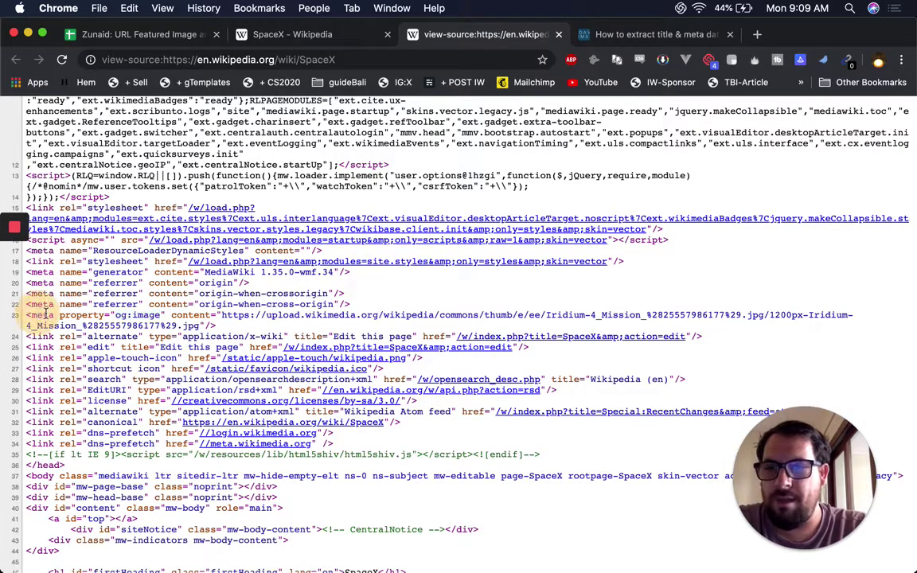
click(189, 314)
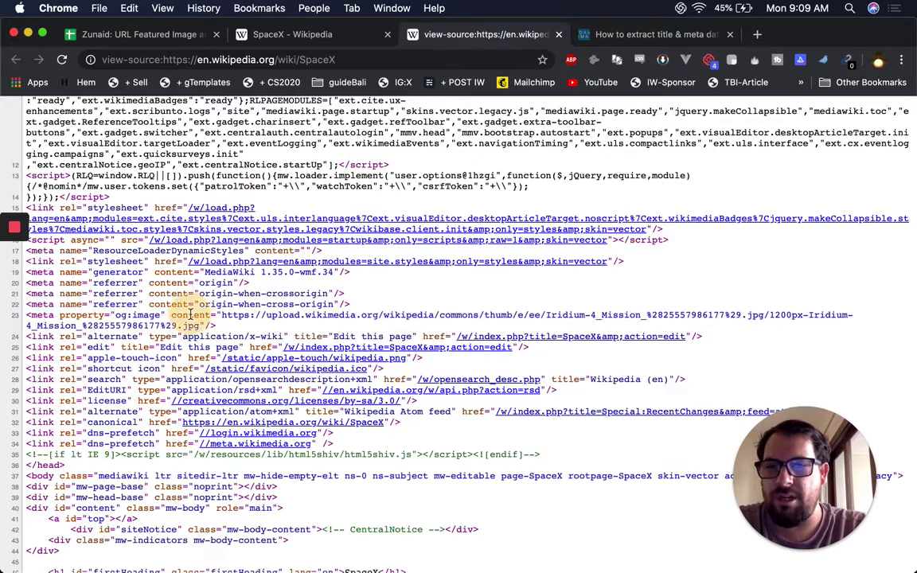
drag(220, 315, 200, 326)
click(218, 327)
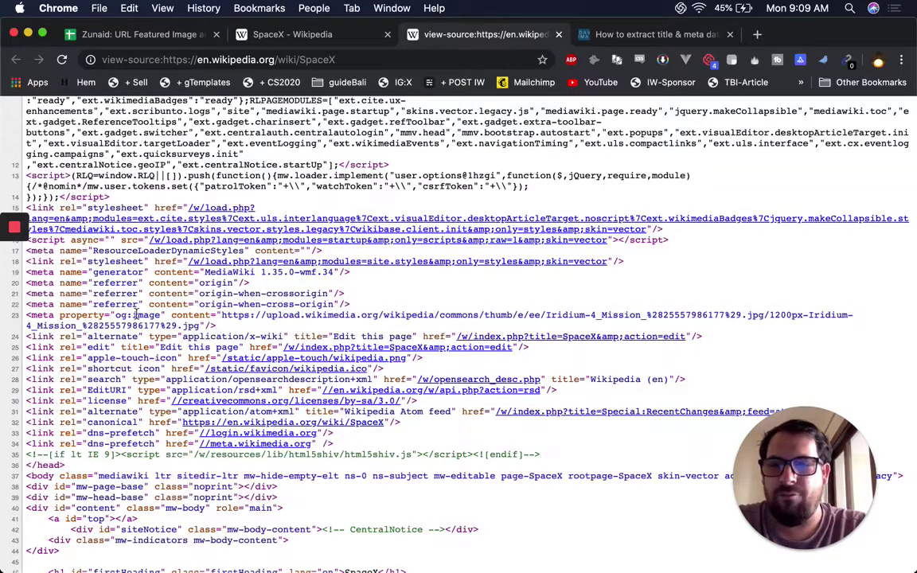
double_click(42, 314)
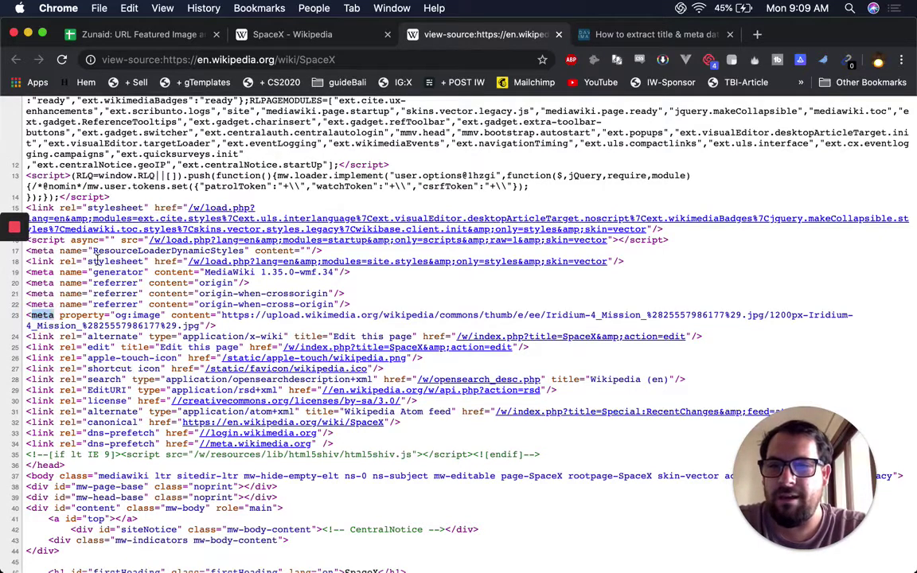
drag(378, 275, 389, 279)
click(269, 293)
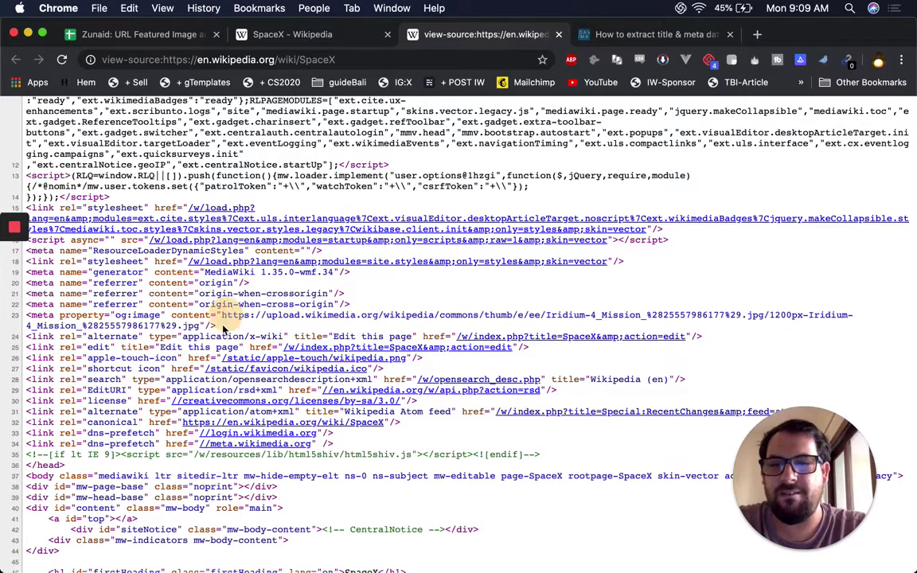
drag(222, 315, 198, 327)
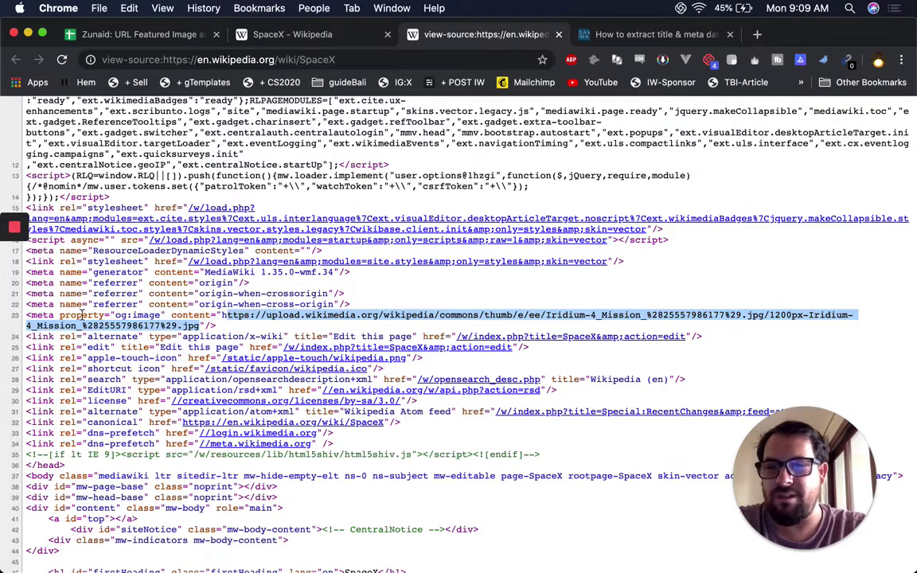
double_click(137, 316)
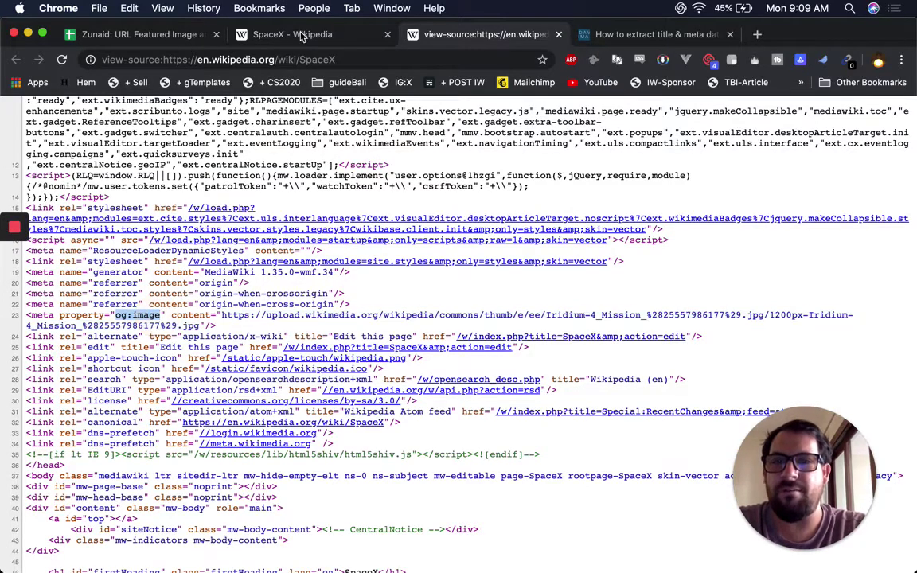
- Open the image formula in C2 of Copy of Sheet1 and compare it with the og:image meta tag in the page source
click(139, 36)
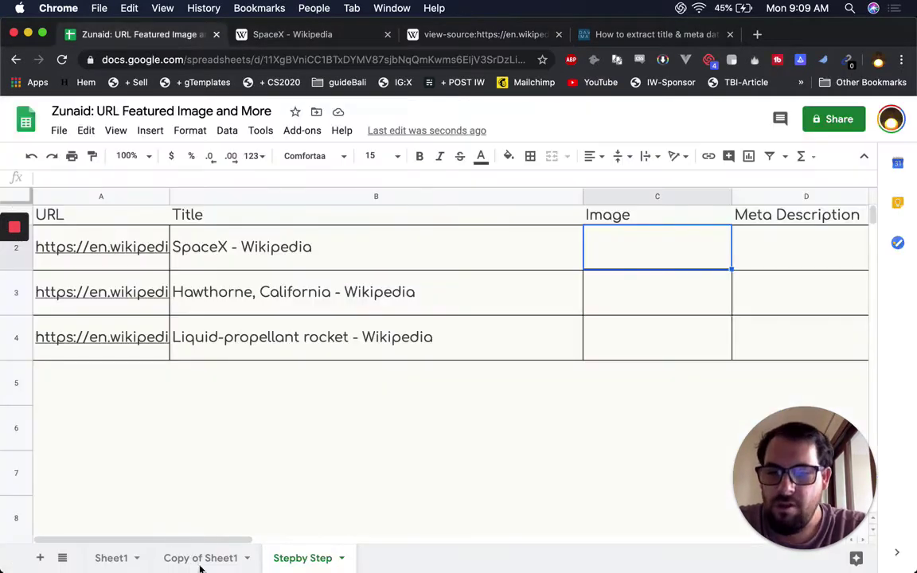
click(202, 561)
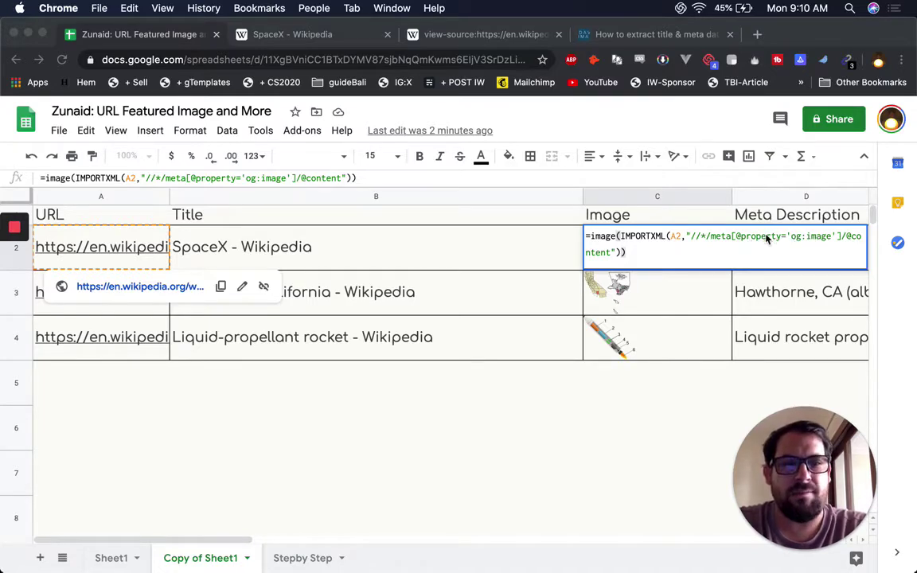
click(475, 34)
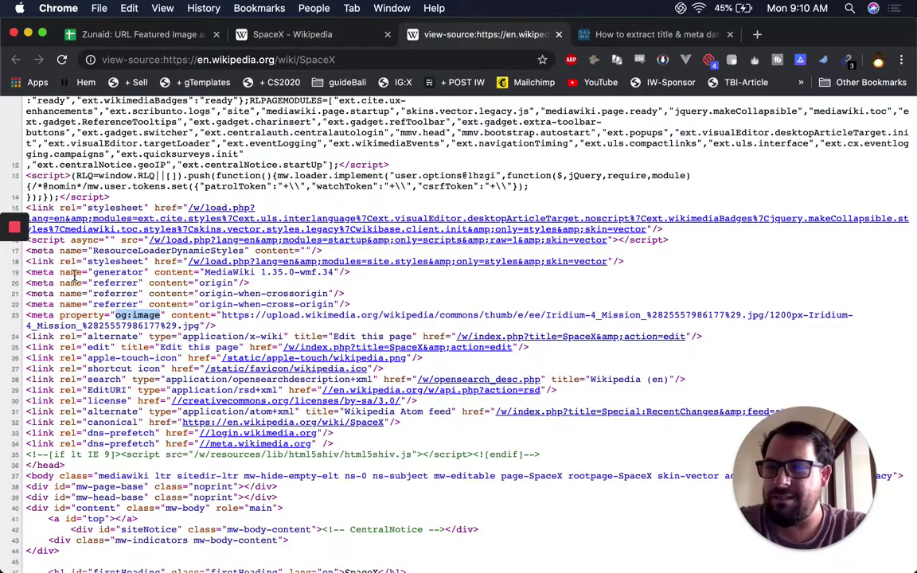
right_click(185, 28)
click(213, 46)
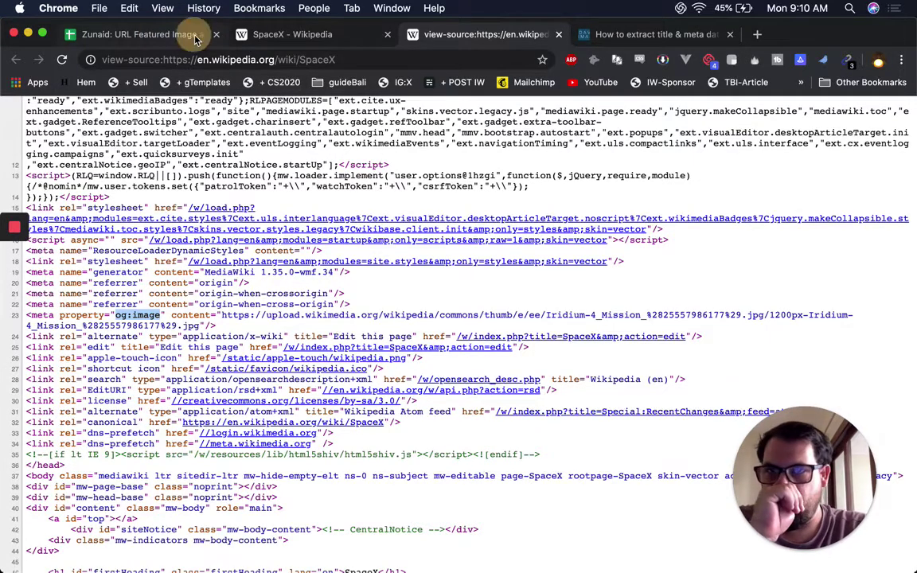
click(171, 34)
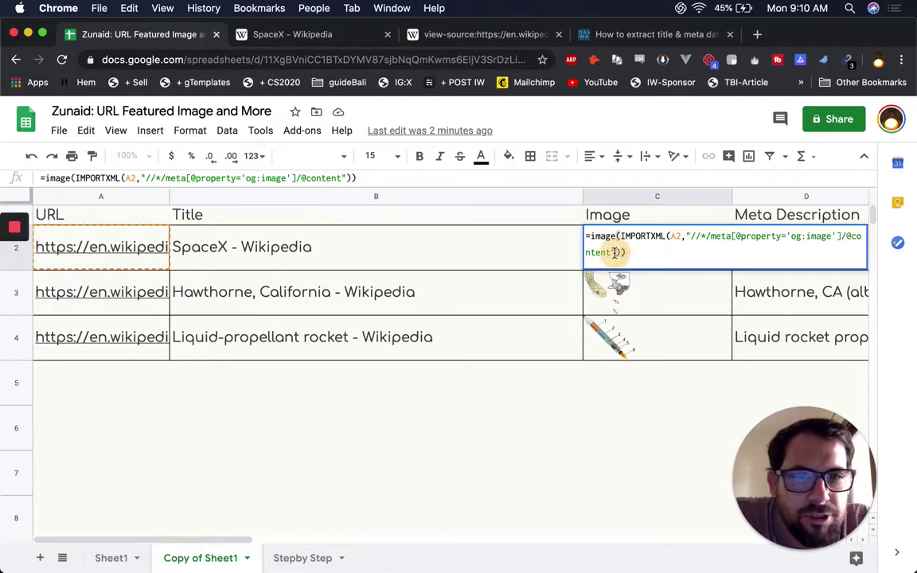
- Copy the IMPORTXML part of C2's image formula in Copy of Sheet1 into C2 of Stepby Step, starting it with an equals sign
drag(626, 252, 623, 235)
key(super+c)
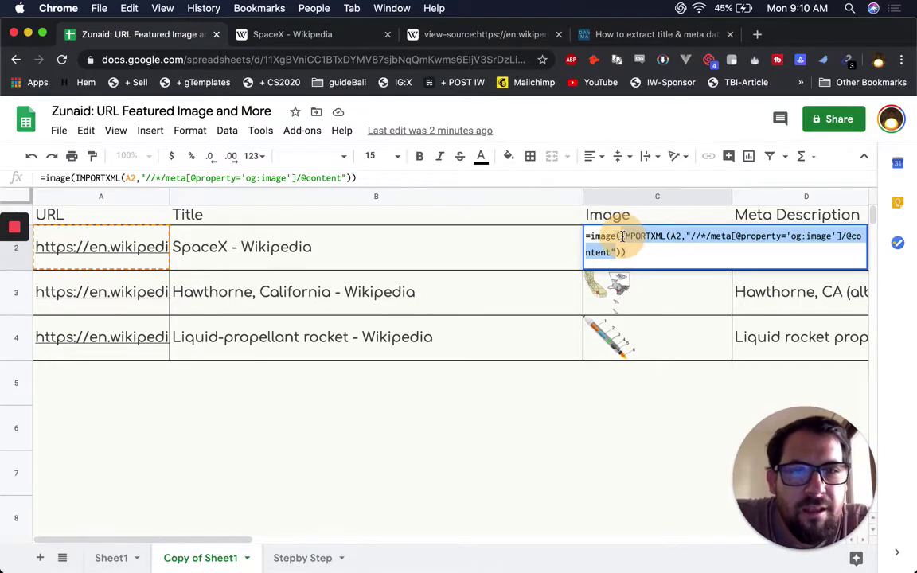
key(Escape)
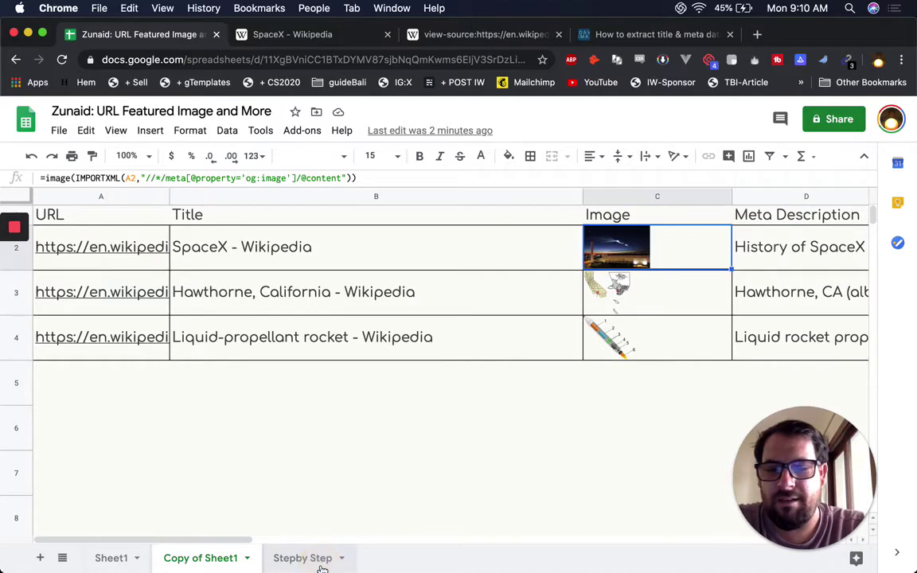
click(285, 567)
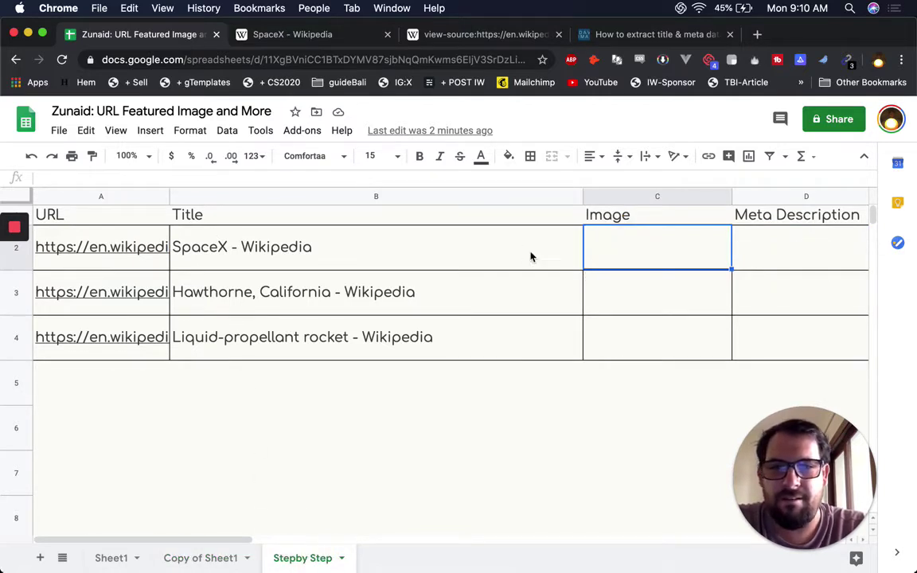
click(643, 256)
double_click(649, 248)
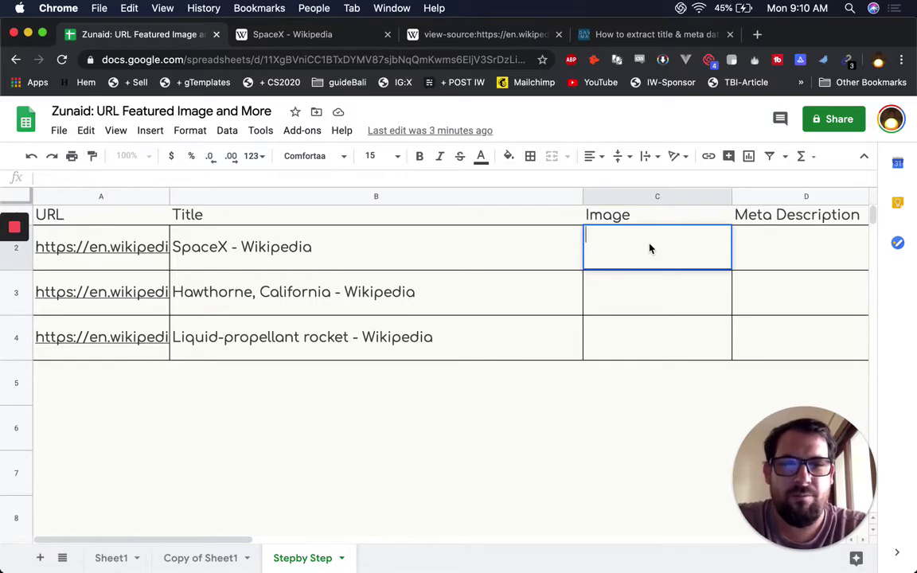
key(super+v)
click(587, 233)
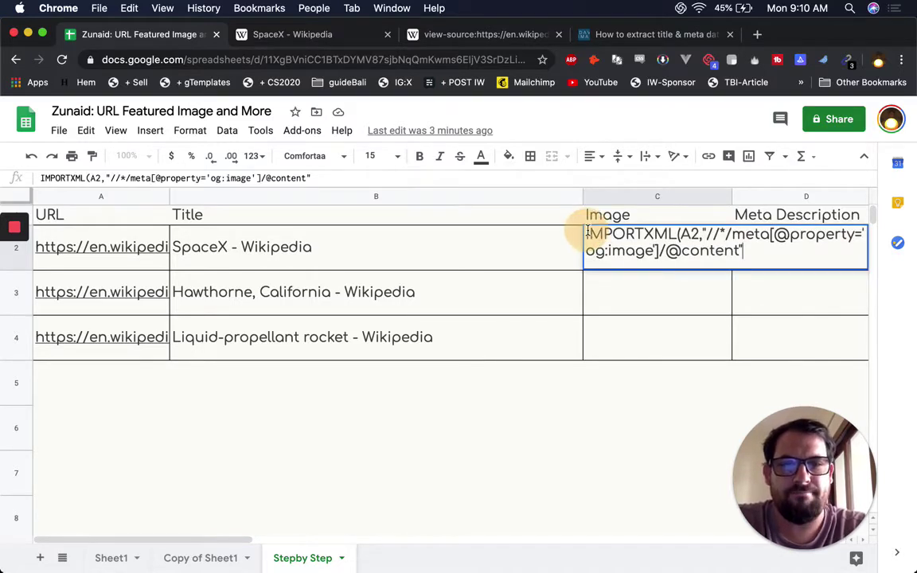
text(=)
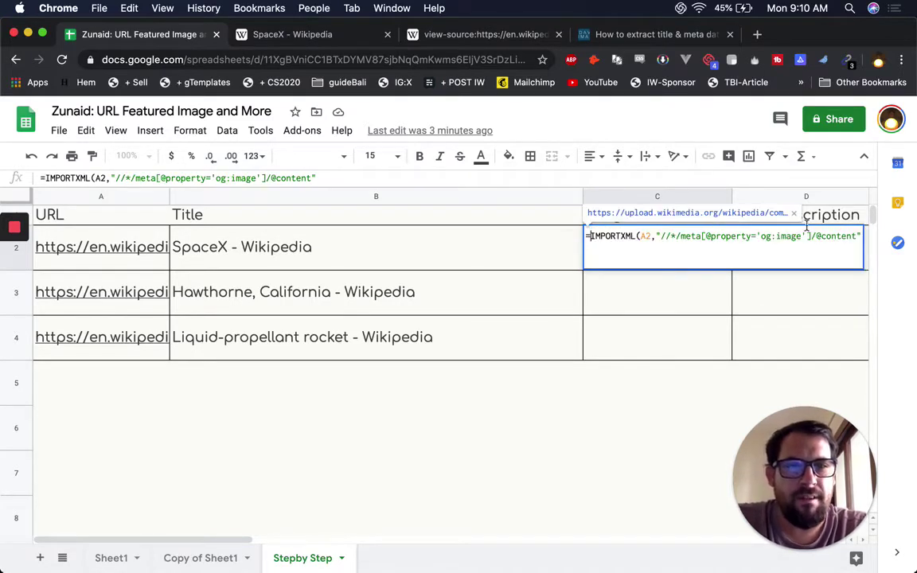
click(861, 235)
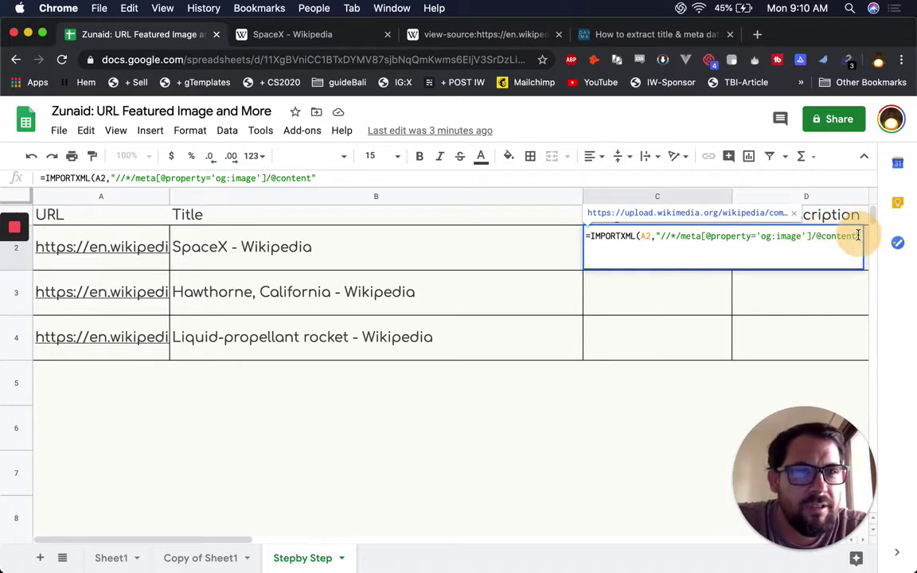
key(BackSpace)
key(BackSpace)
key(BackSpace)
key(BackSpace)
key(BackSpace)
key(BackSpace)
key(BackSpace)
key(BackSpace)
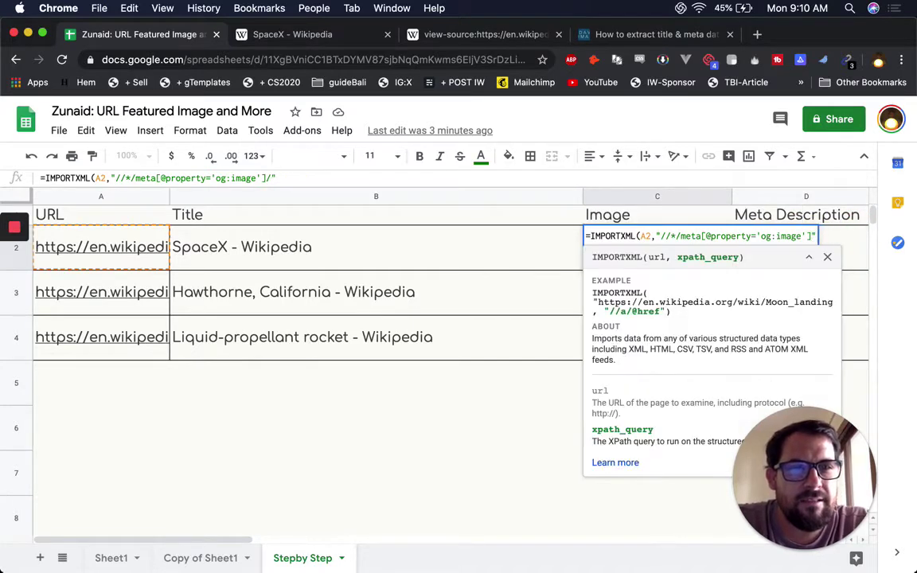
key(Return)
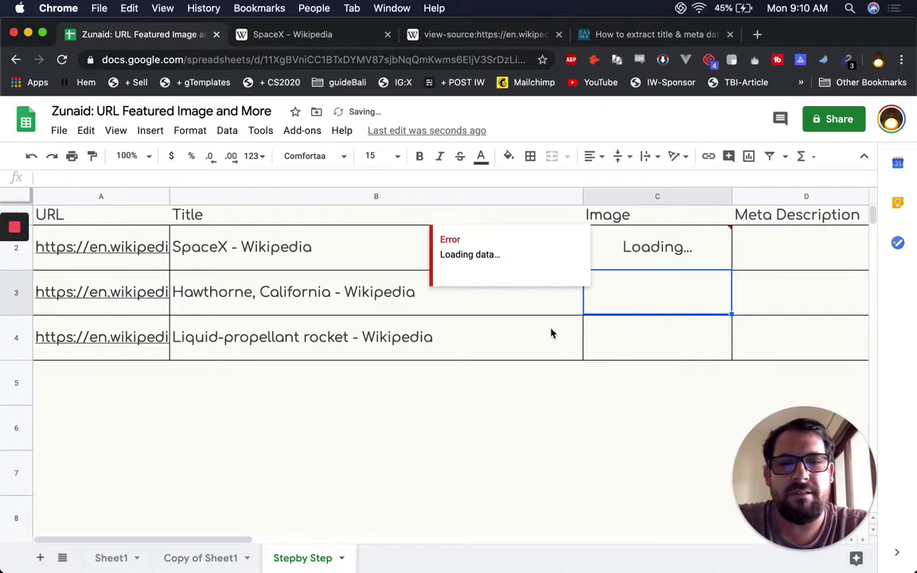
click(673, 261)
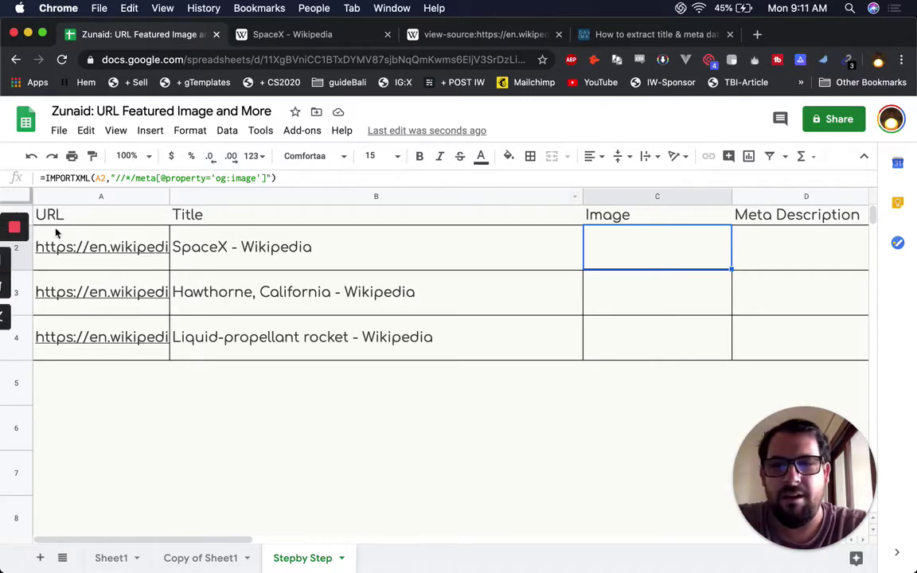
click(230, 249)
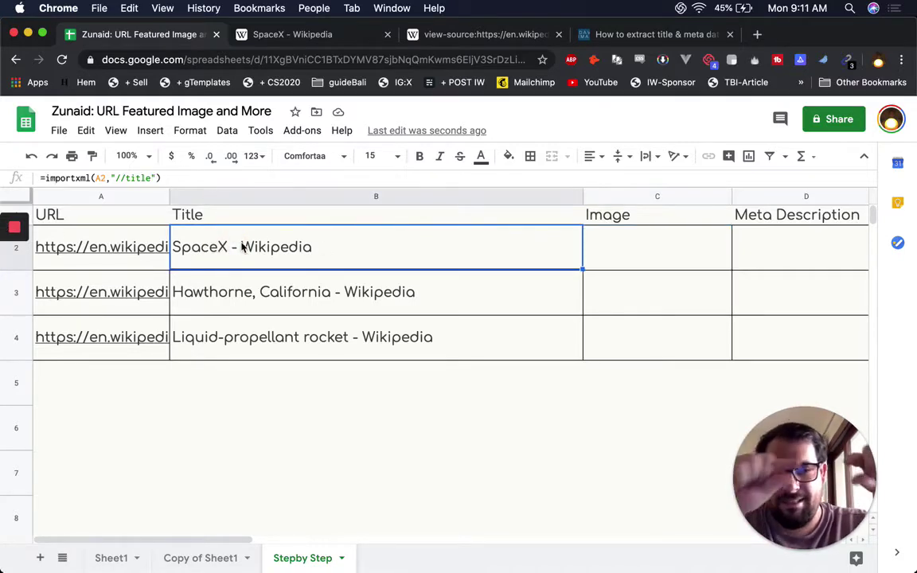
click(634, 265)
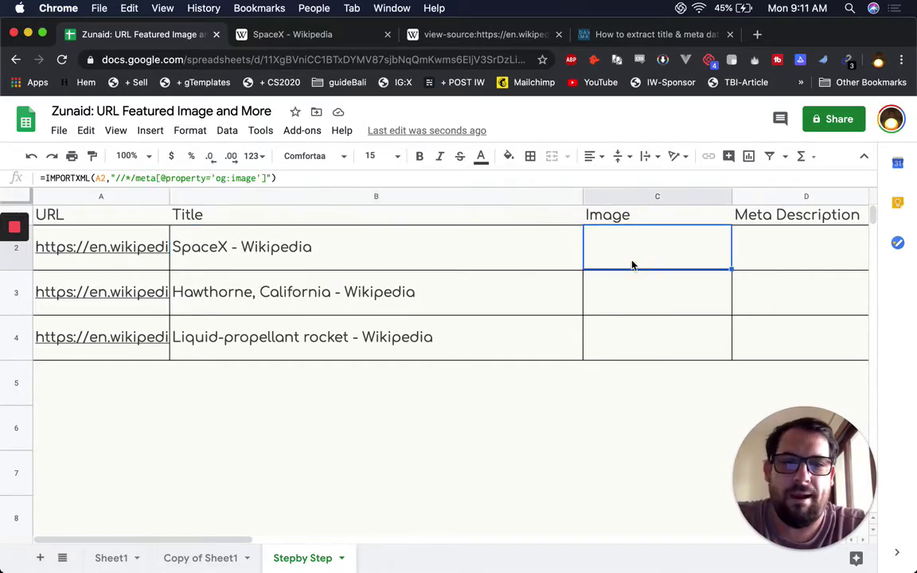
click(271, 178)
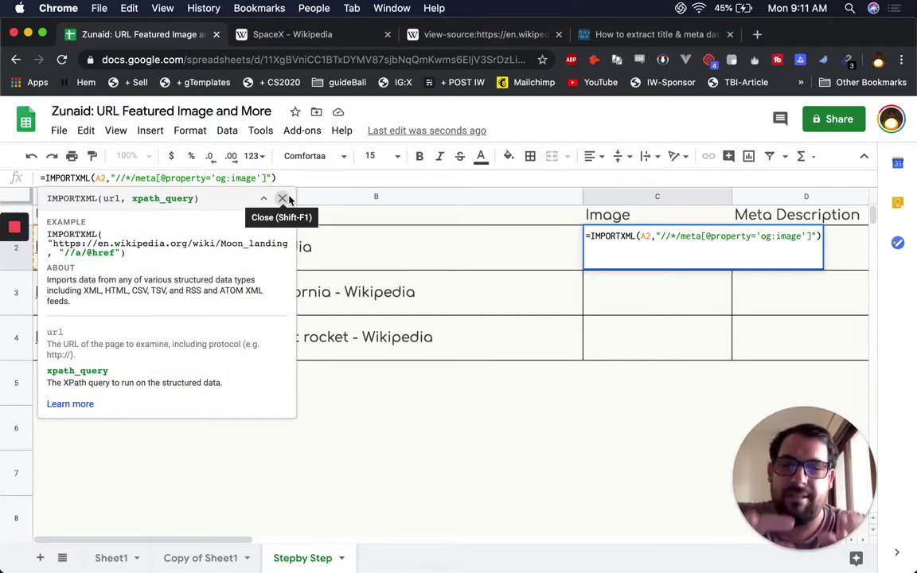
text(/@contn)
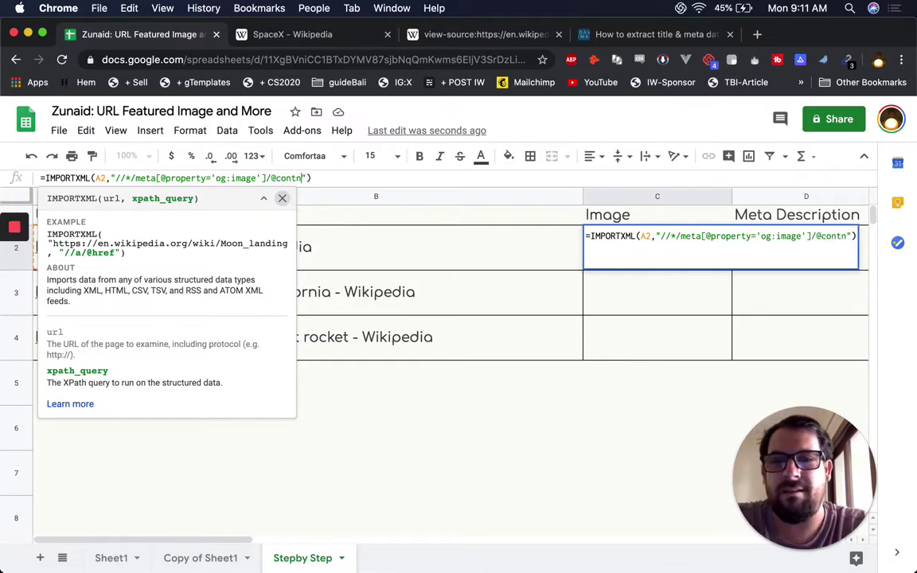
text(nt)
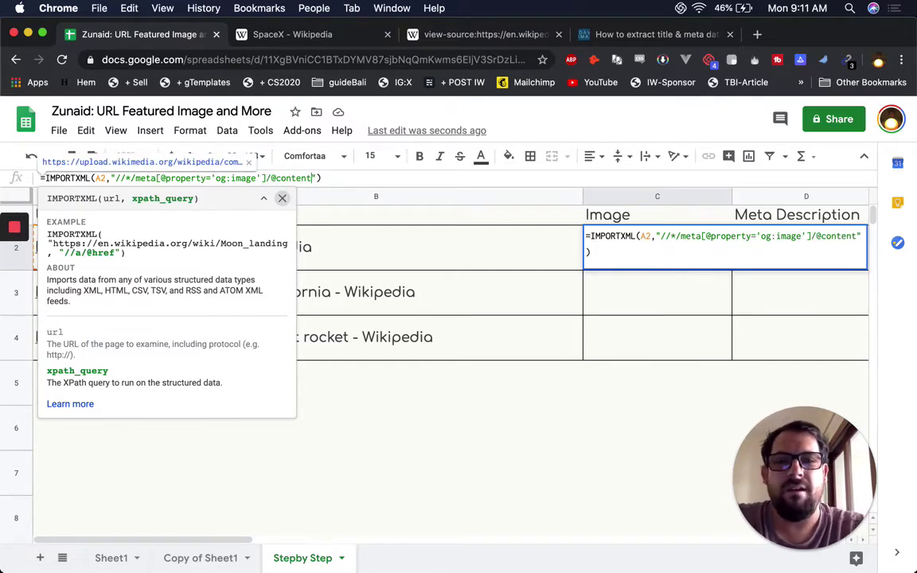
key(Return)
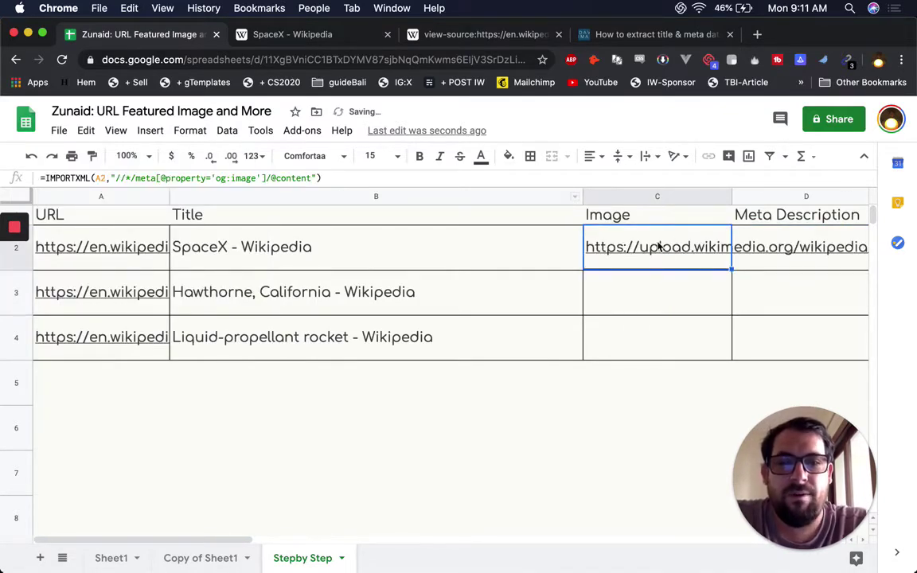
- Copy the og:image IMPORTXML formula from C2 into C3 and C4
key(cmd+c)
key(Down)
key(cmd+v)
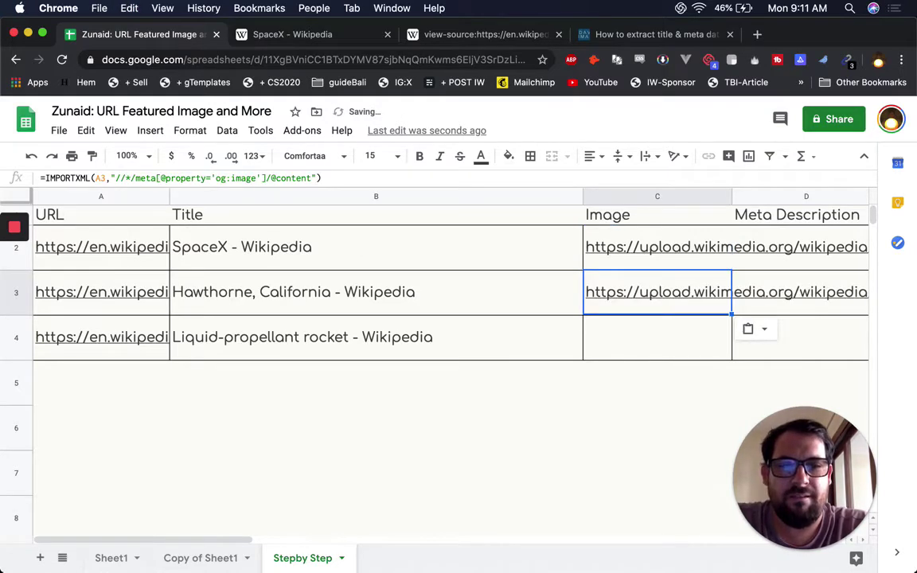
key(Down)
key(super+v)
key(Up)
key(Up)
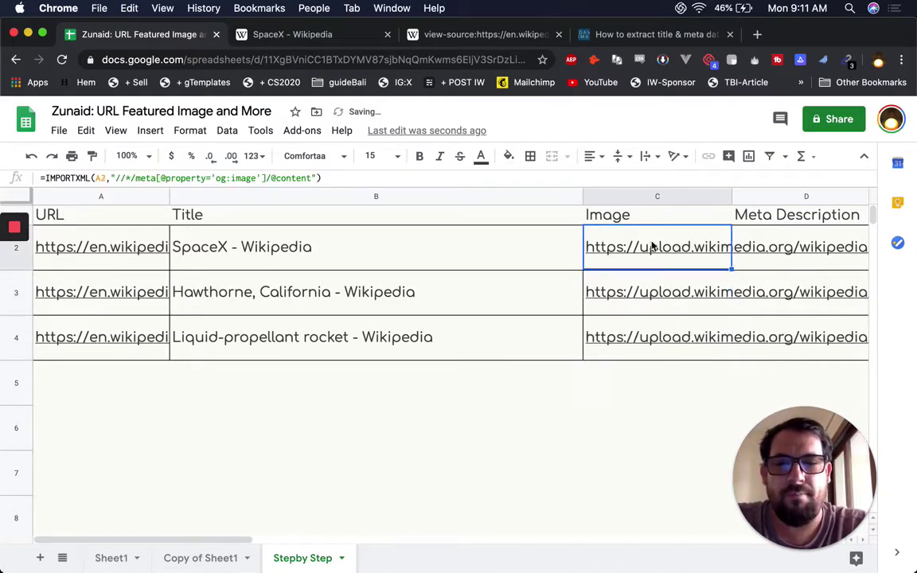
mouse_move(622, 248)
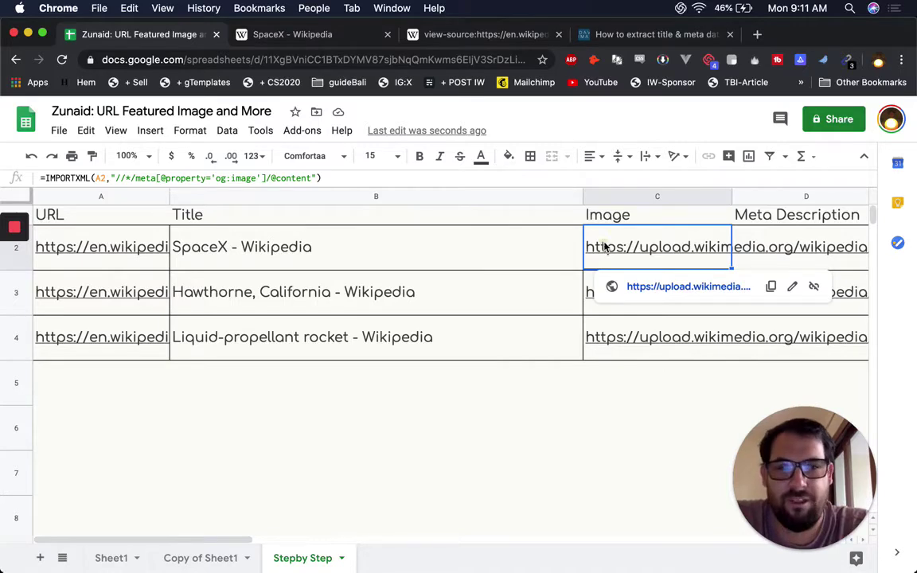
double_click(605, 243)
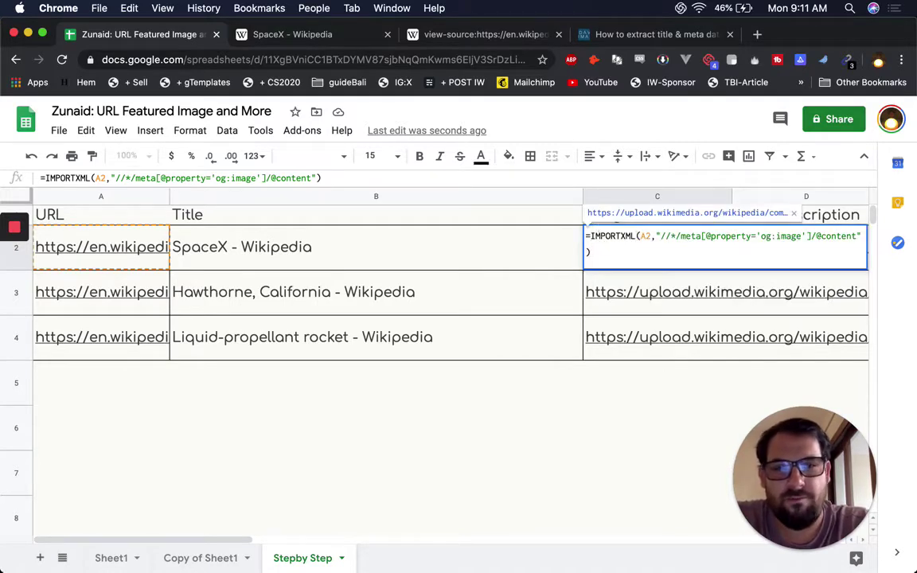
text(image()
key(Down)
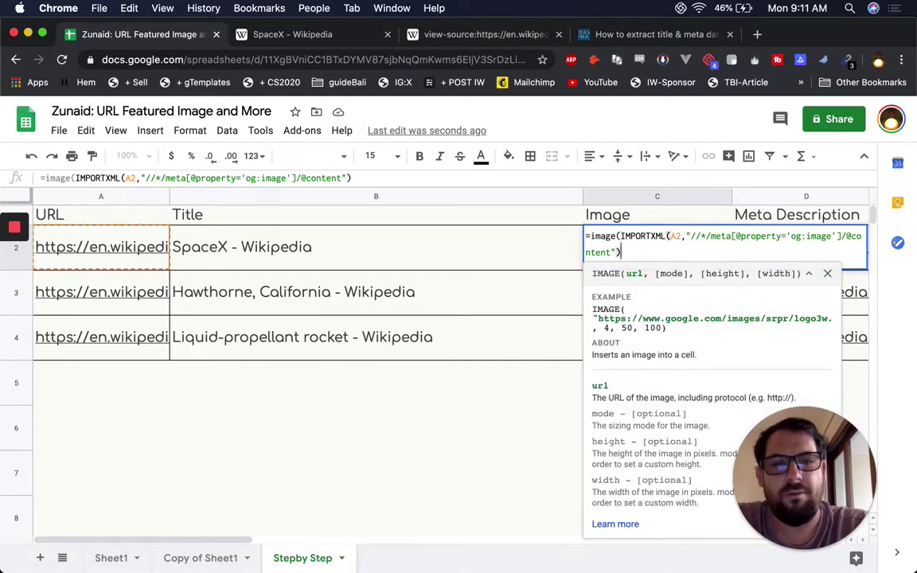
text())
key(Return)
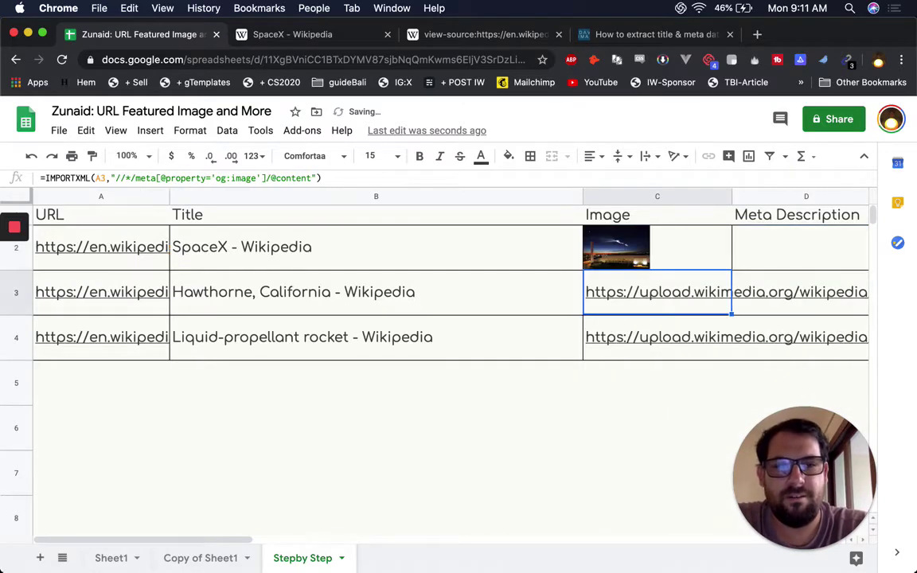
- Copy the image formula from C2 into C3 and C4, replacing the plain IMPORTXML formulas
key(Up)
key(Up)
key(Down)
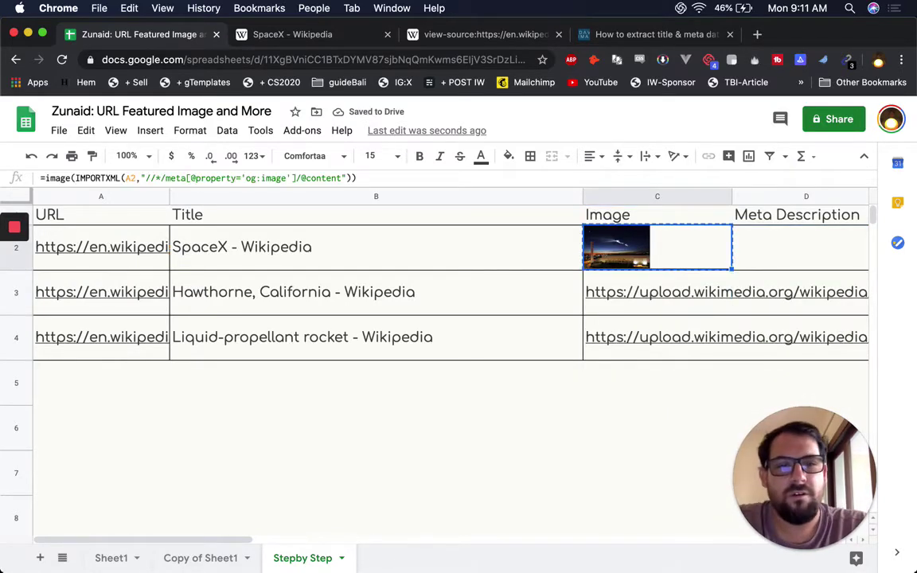
key(super+c)
key(Down)
key(super+v)
key(Down)
key(super+v)
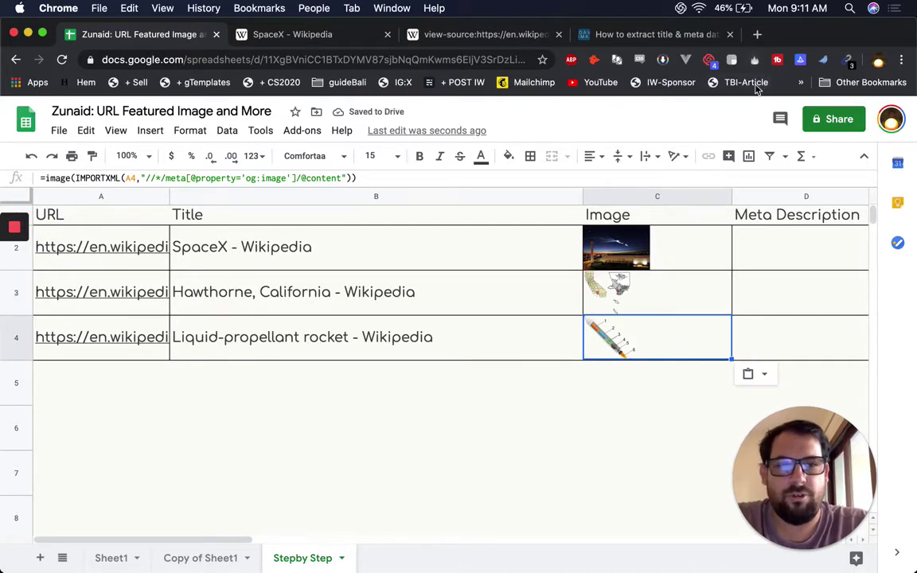
- Fit the Image column's width to its content and check the formulas of the image cells
double_click(733, 199)
click(648, 297)
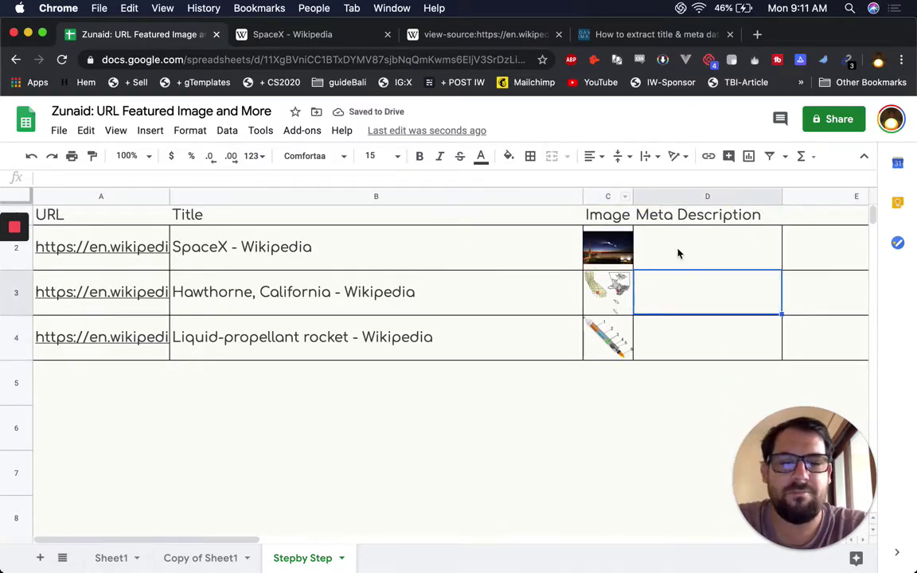
click(607, 292)
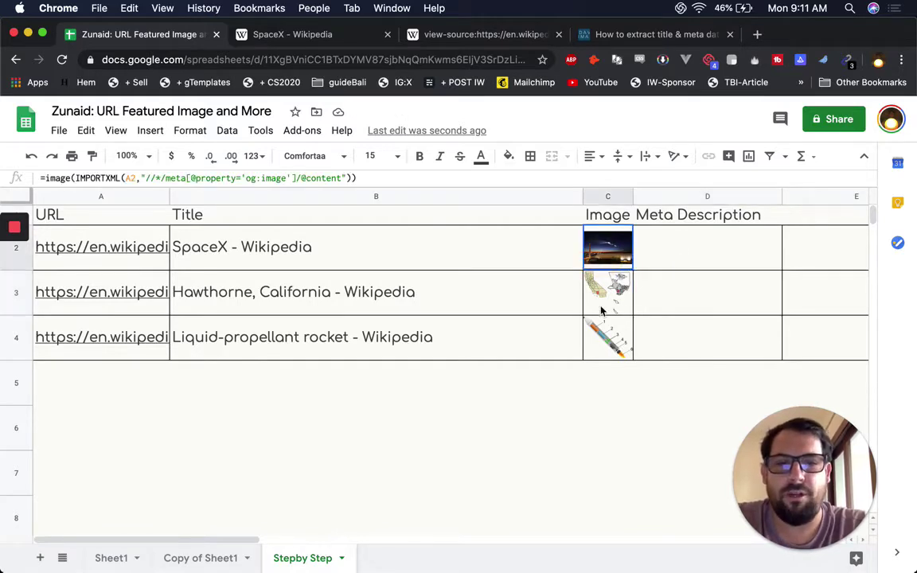
click(601, 342)
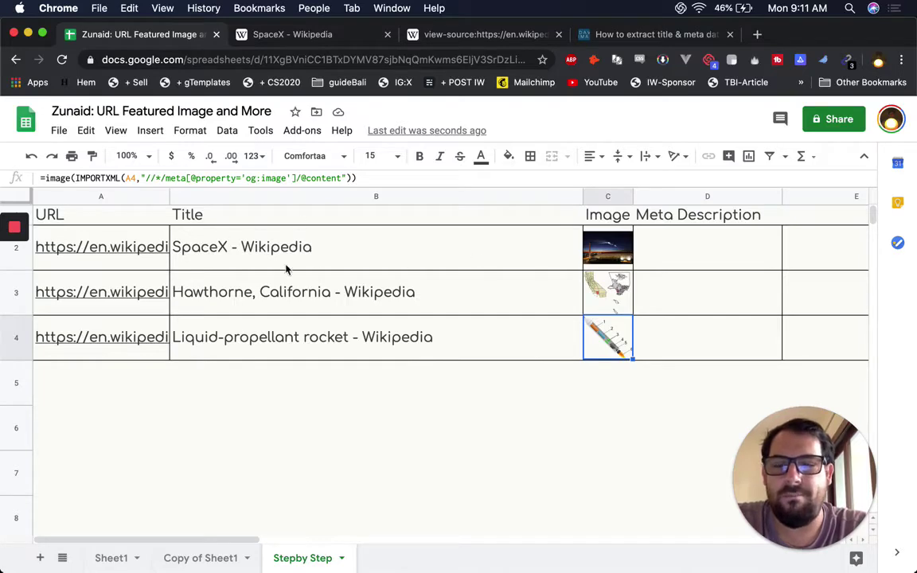
click(669, 265)
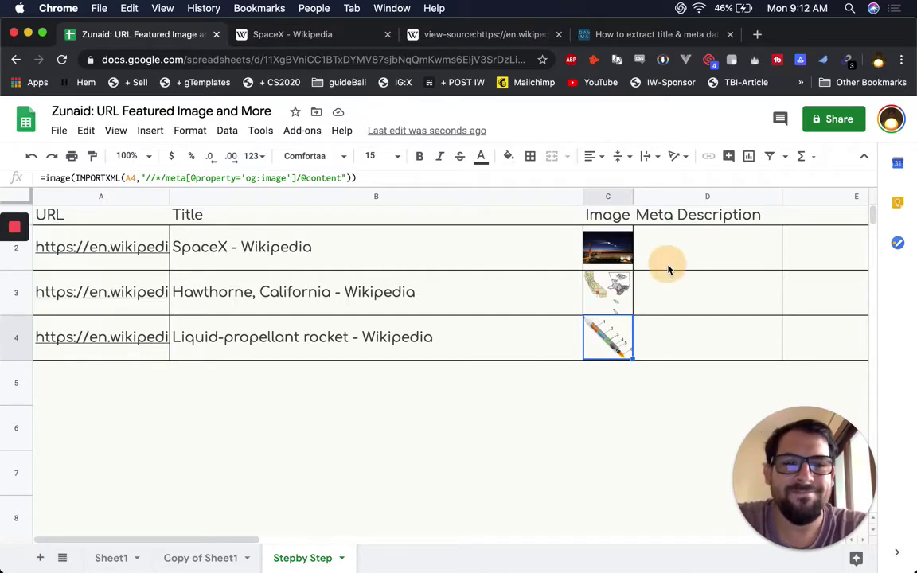
- Search the SpaceX article's page source for "meta" and go through the matches, looking for a meta description tag
click(319, 34)
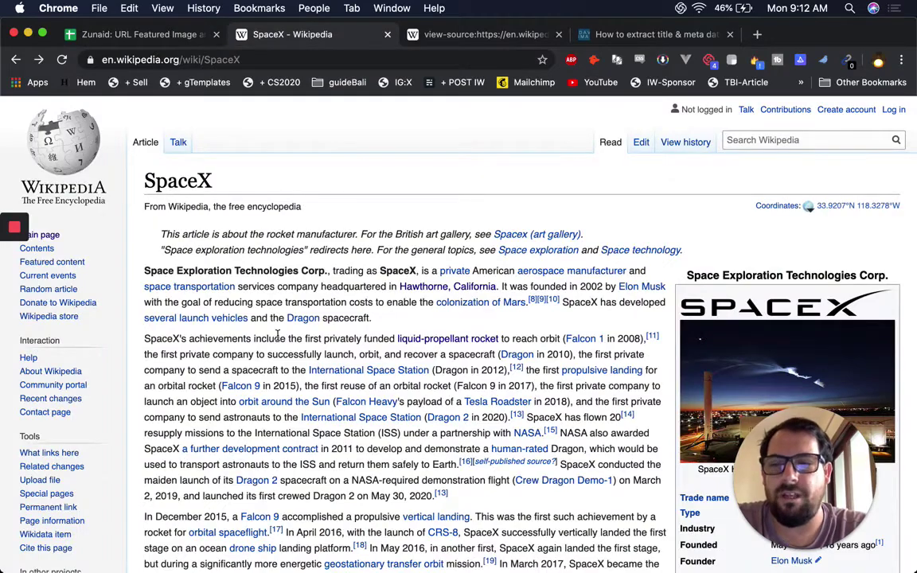
click(464, 36)
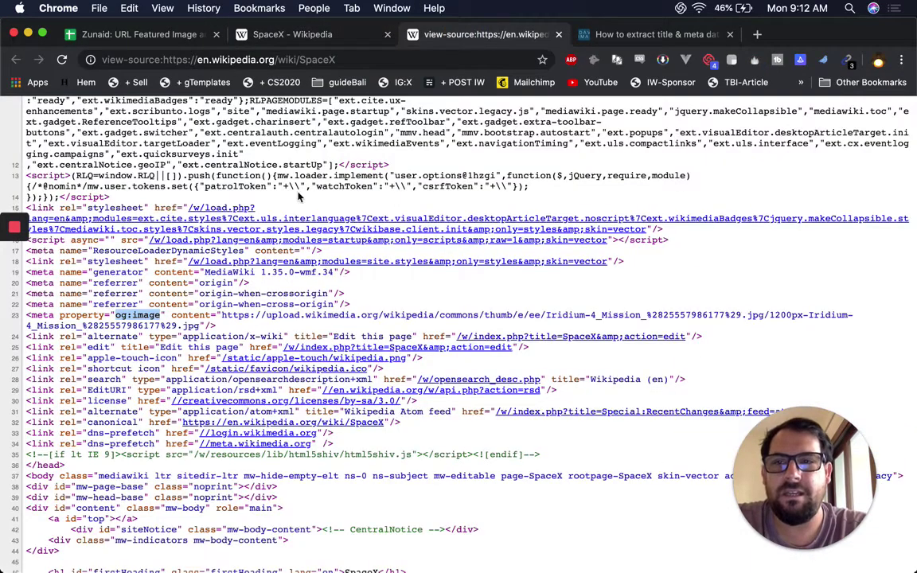
key(super+f)
text(meta)
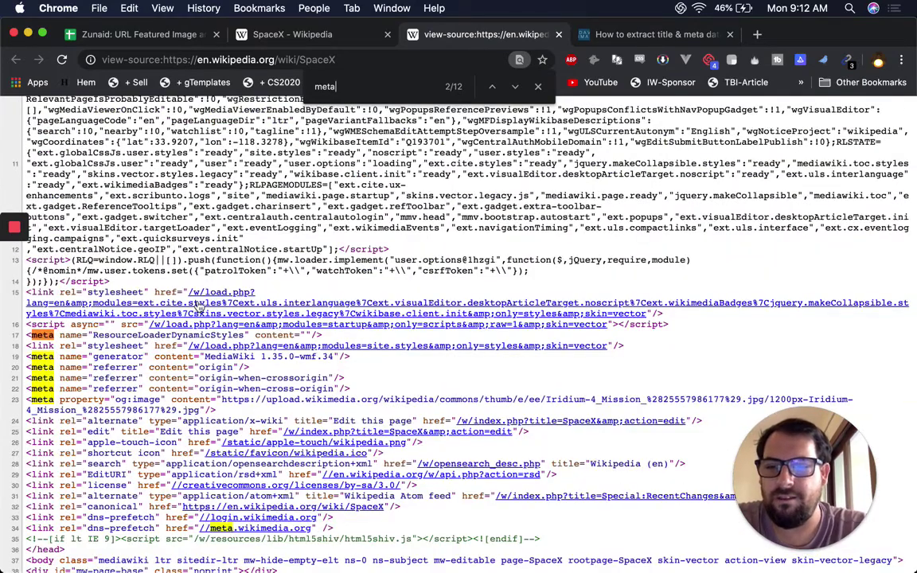
scroll(115, 339, down, 4)
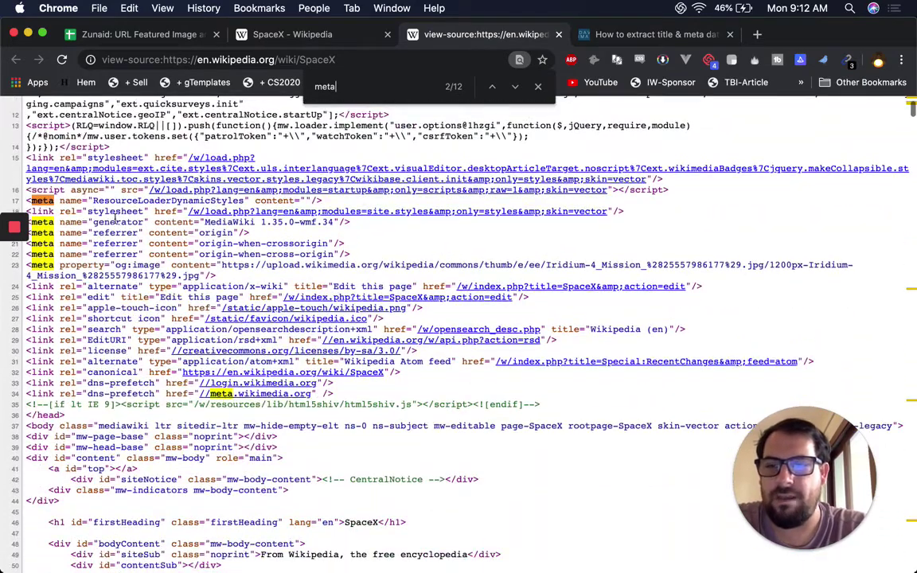
click(515, 87)
click(515, 87)
click(515, 87)
click(515, 87)
click(515, 87)
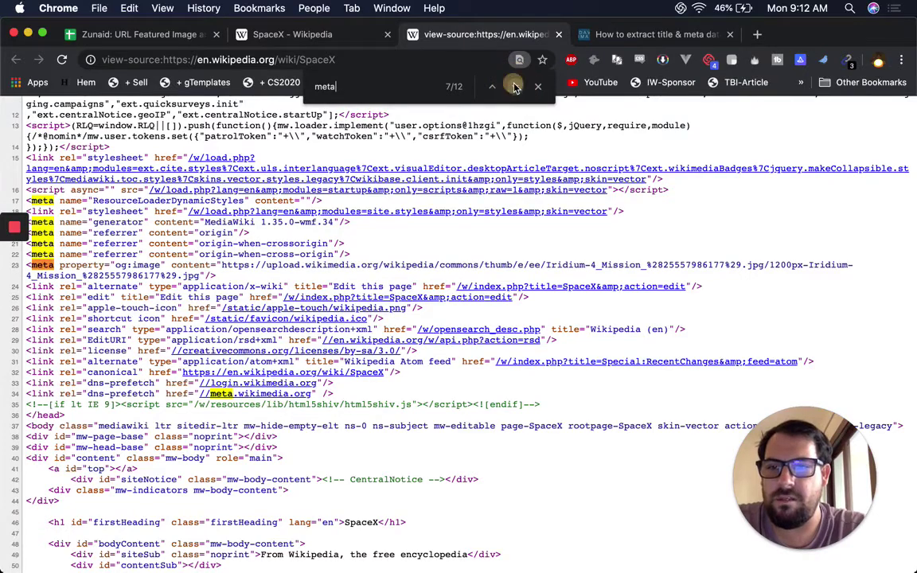
click(515, 87)
click(515, 87)
click(515, 86)
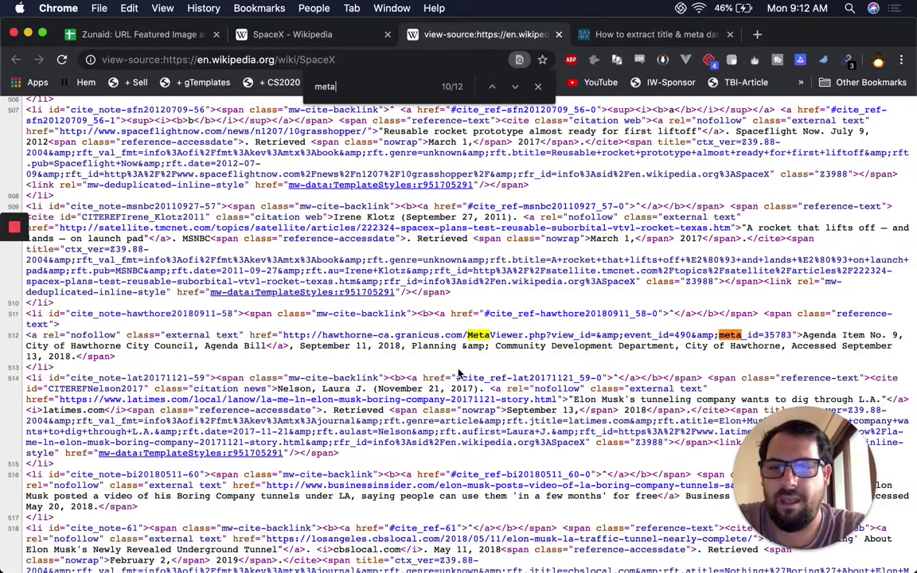
scroll(427, 372, down, 1)
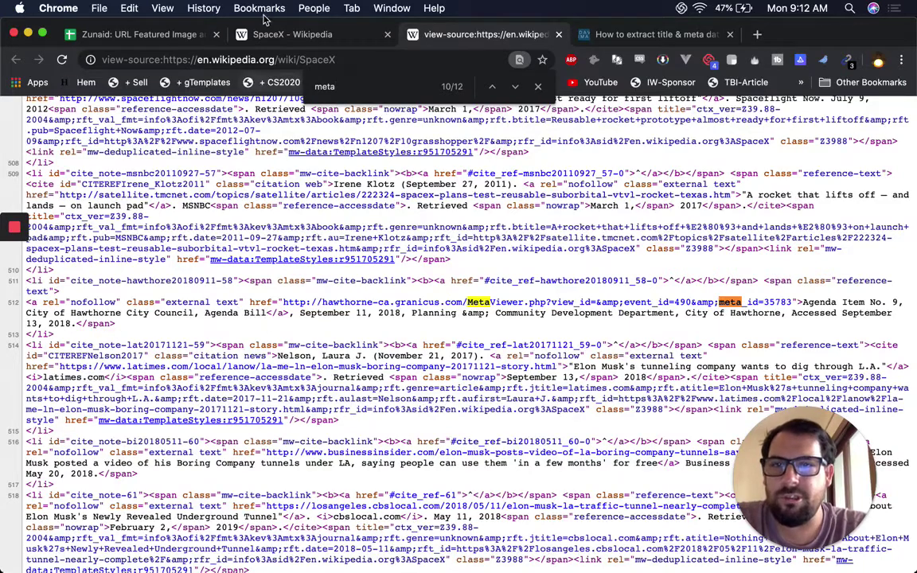
- Return to the spreadsheet and open the Meta Description formula in D2 of the Copy of Sheet1 sheet
click(162, 36)
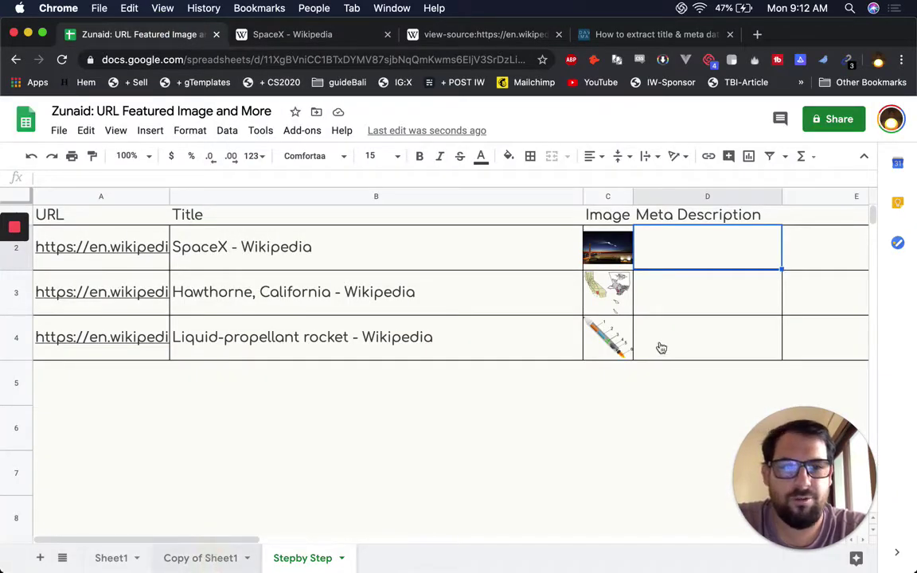
key(alt+Up)
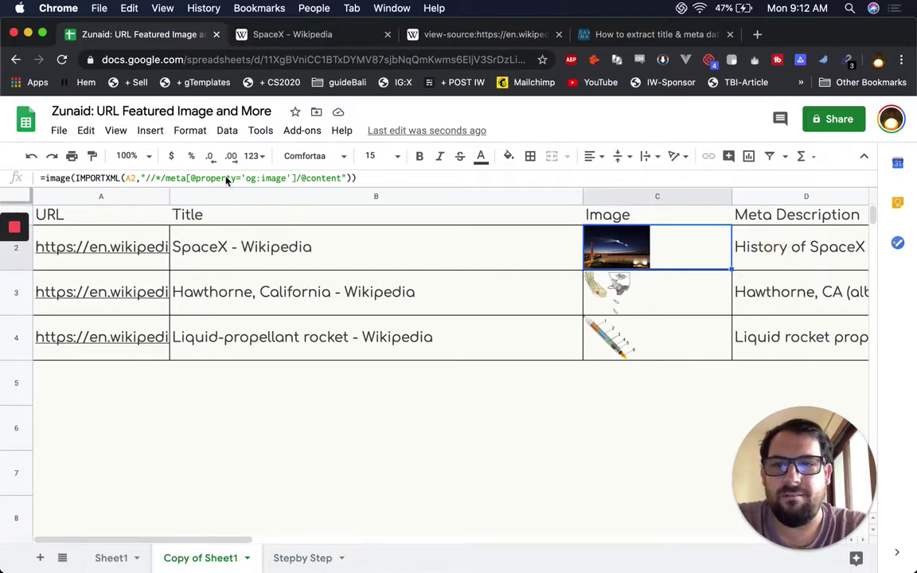
double_click(780, 232)
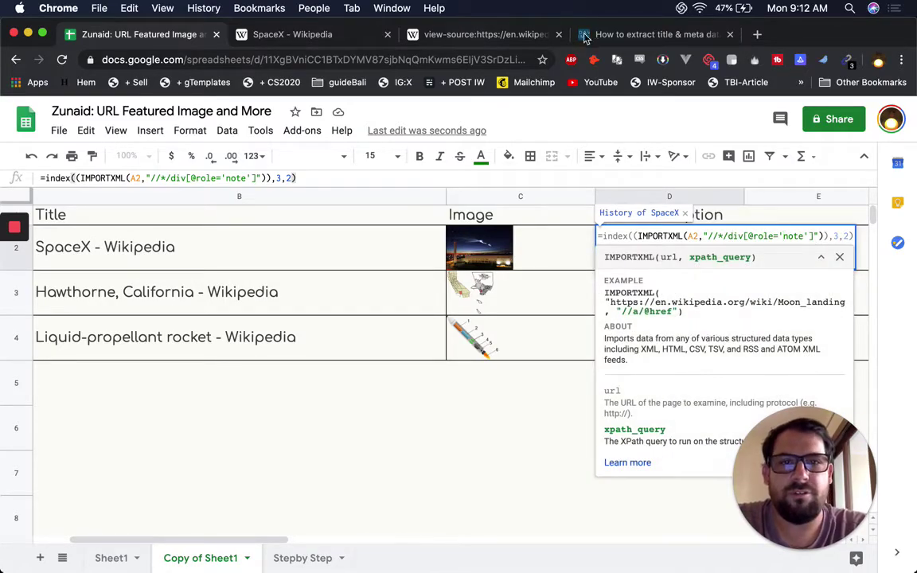
- Search the SpaceX article's page source for "role" and examine the text inside the div elements with role="note"
click(470, 31)
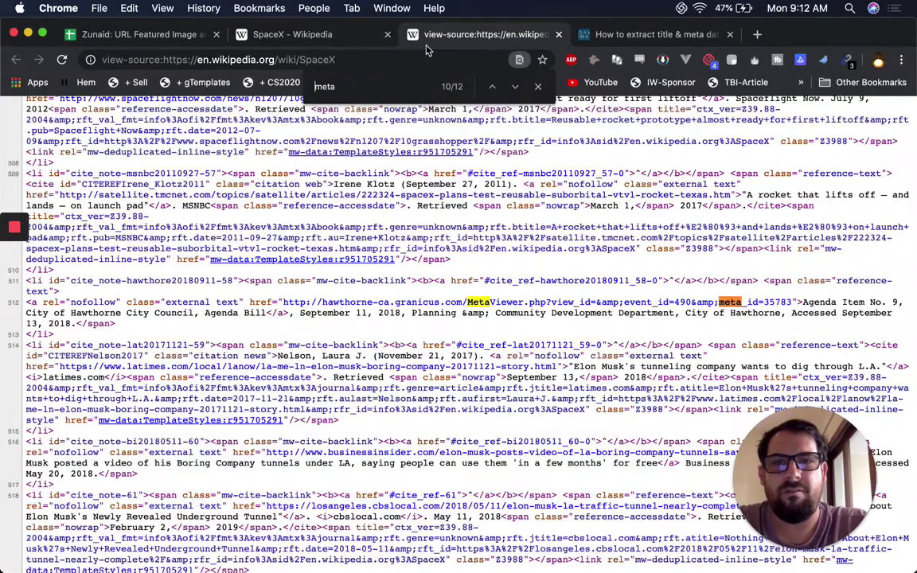
text(role)
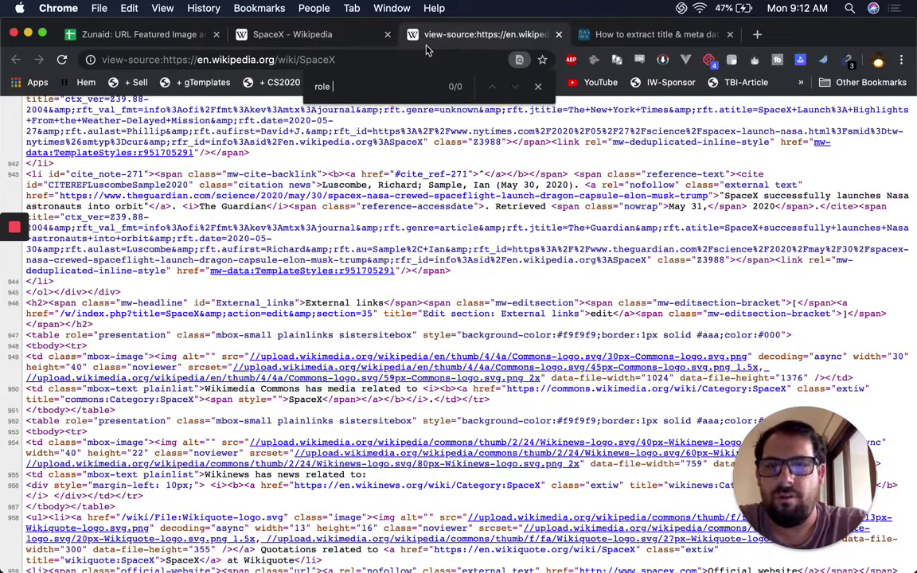
key(BackSpace)
key(Return)
key(Return)
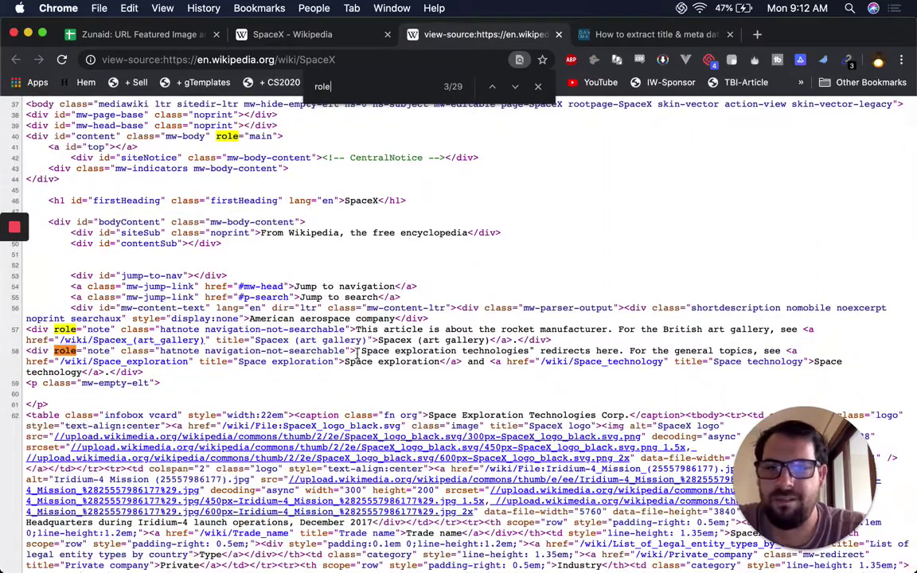
drag(357, 351, 482, 366)
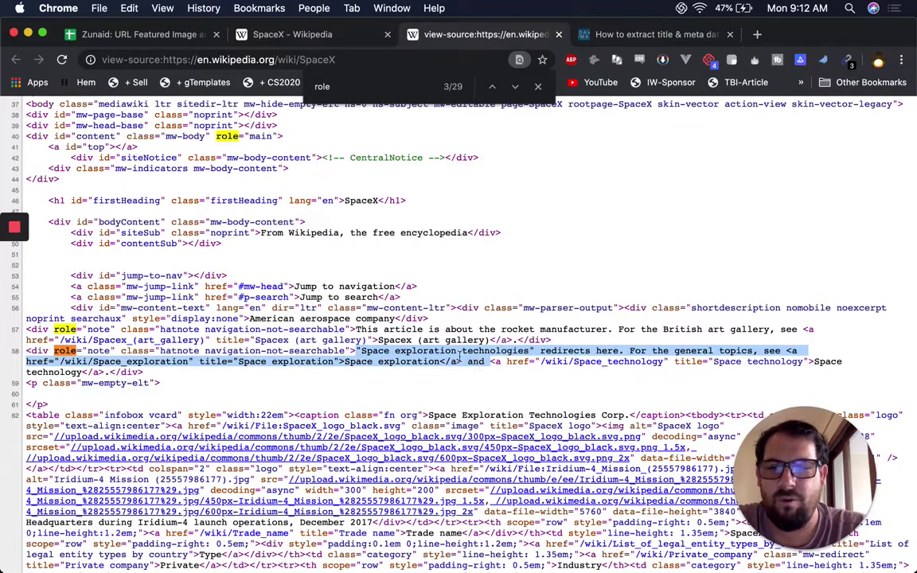
drag(357, 329, 607, 330)
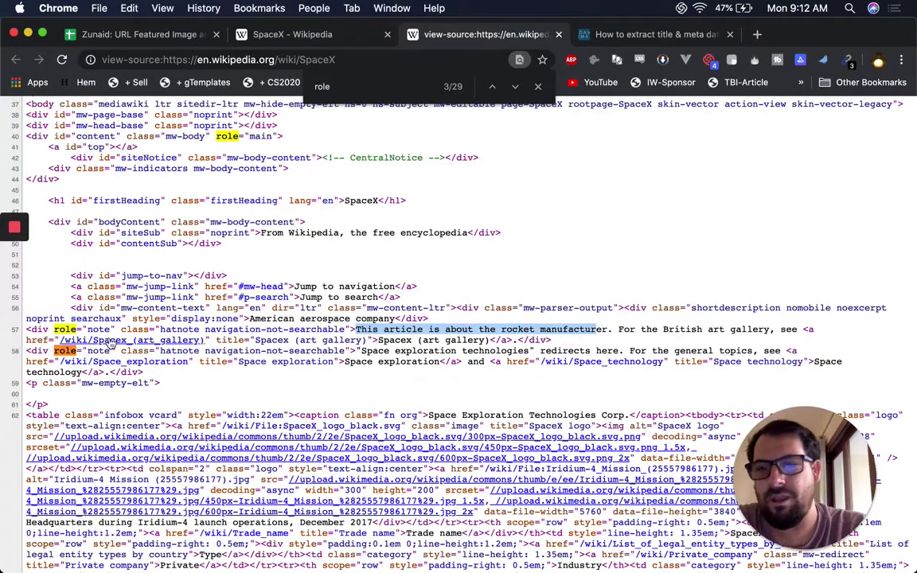
click(155, 34)
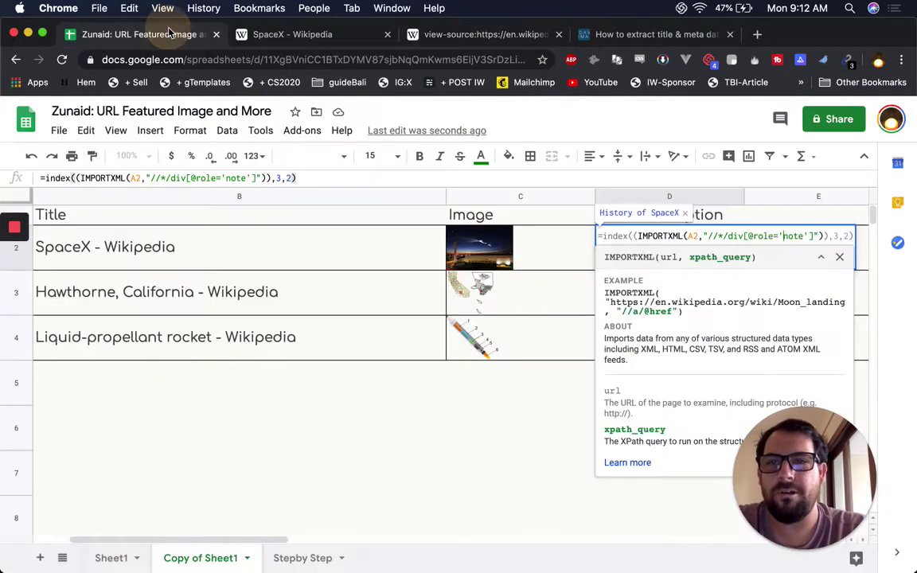
drag(702, 237, 640, 237)
click(640, 237)
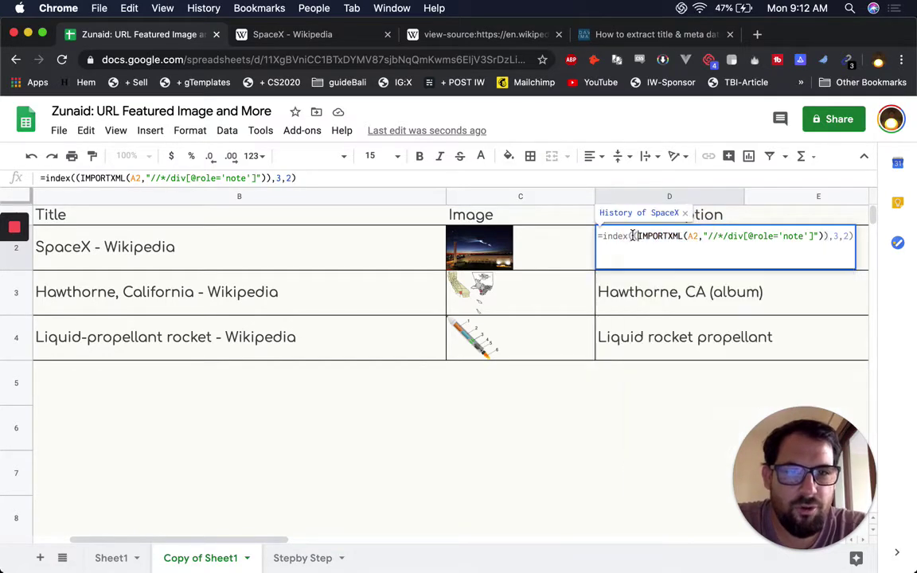
drag(808, 237, 823, 237)
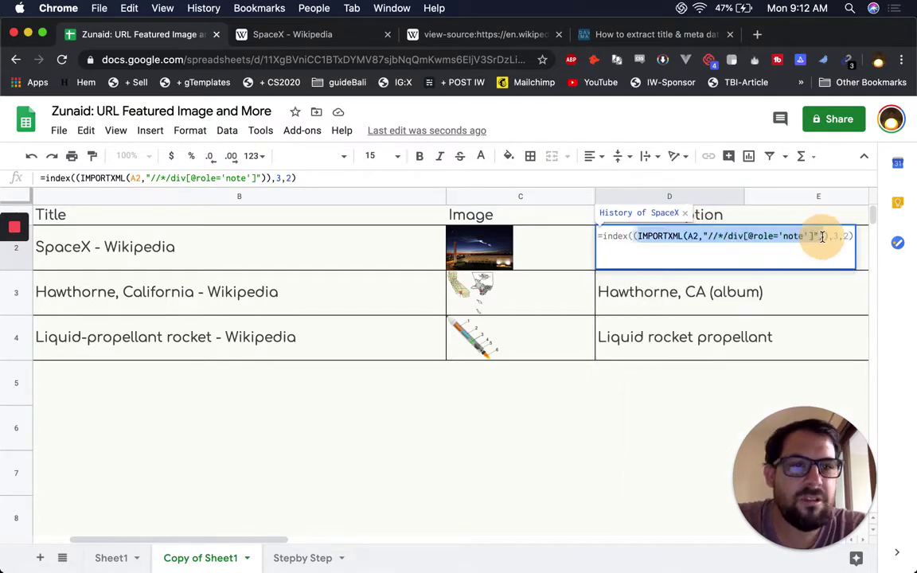
key(super+c)
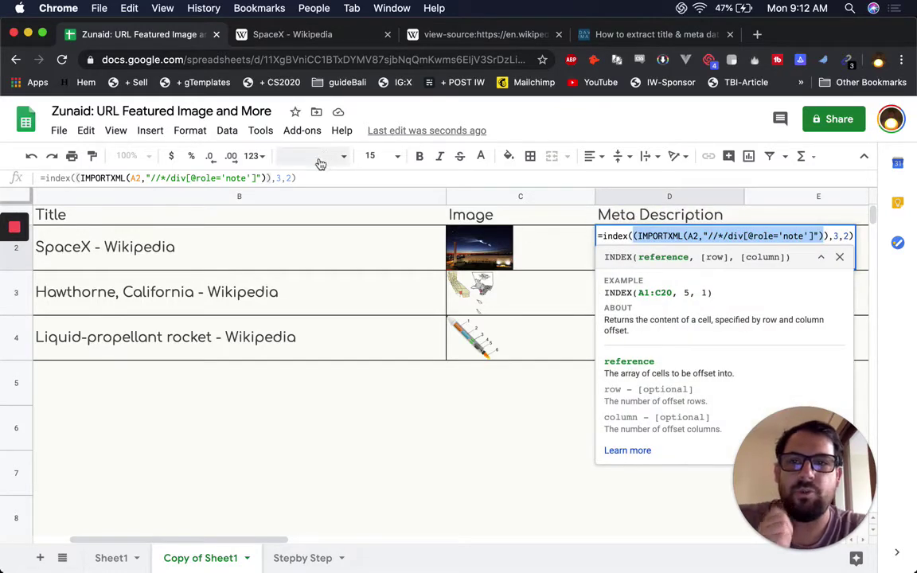
click(298, 558)
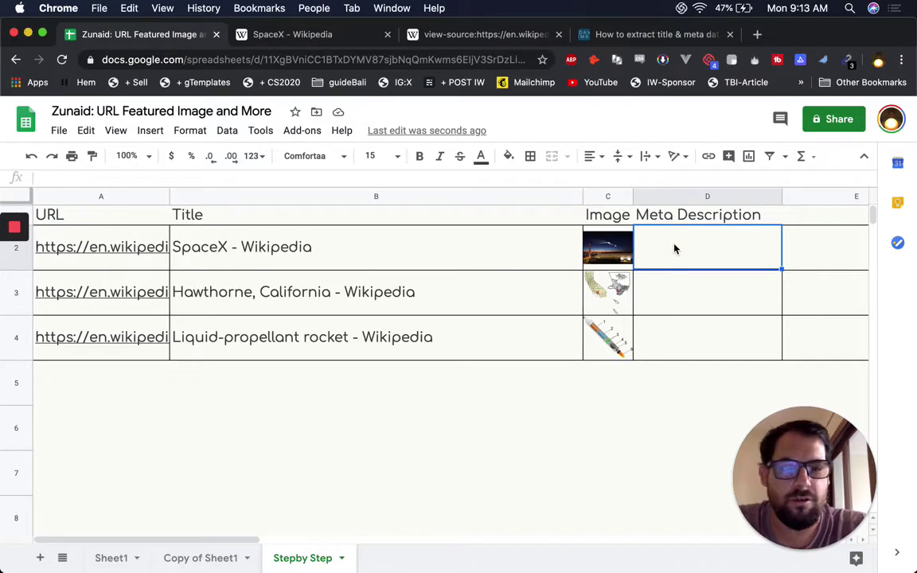
key(super+v)
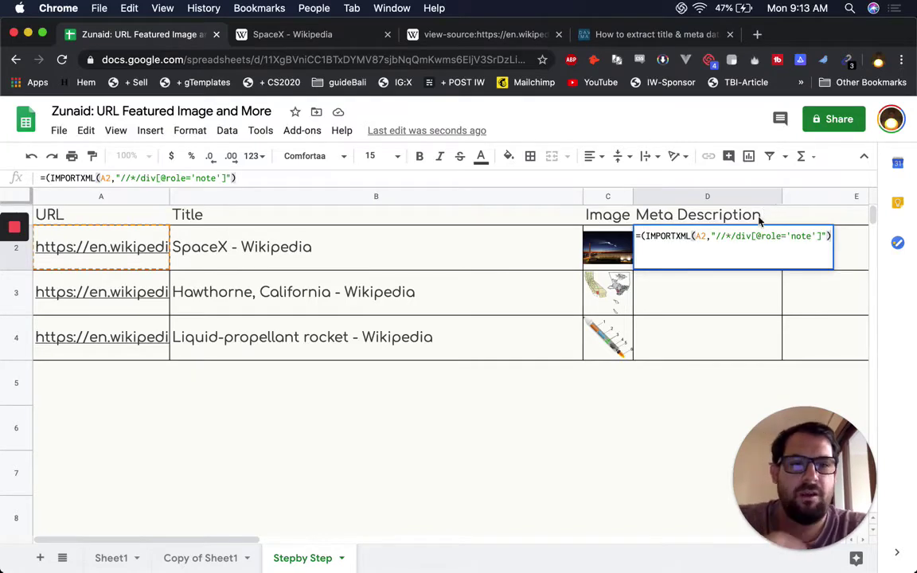
click(725, 235)
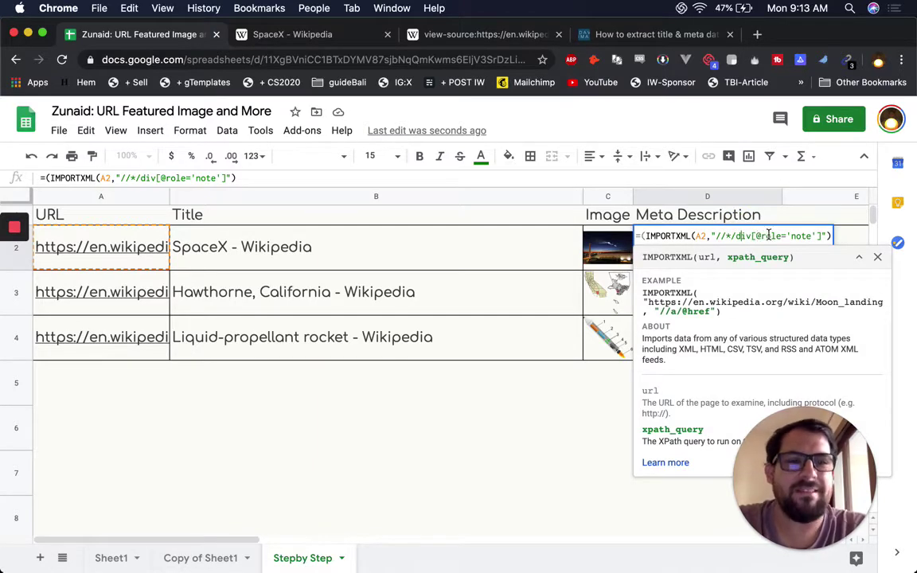
click(766, 235)
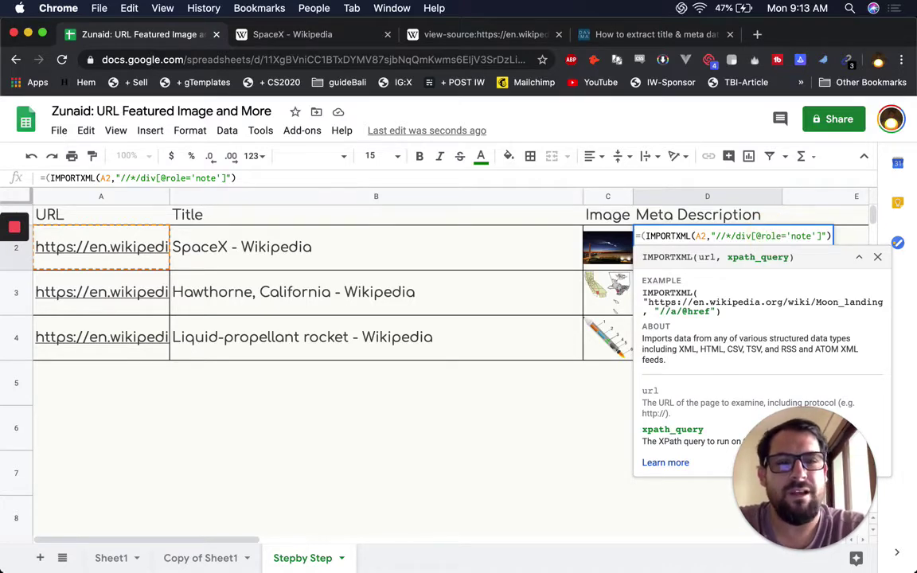
key(Return)
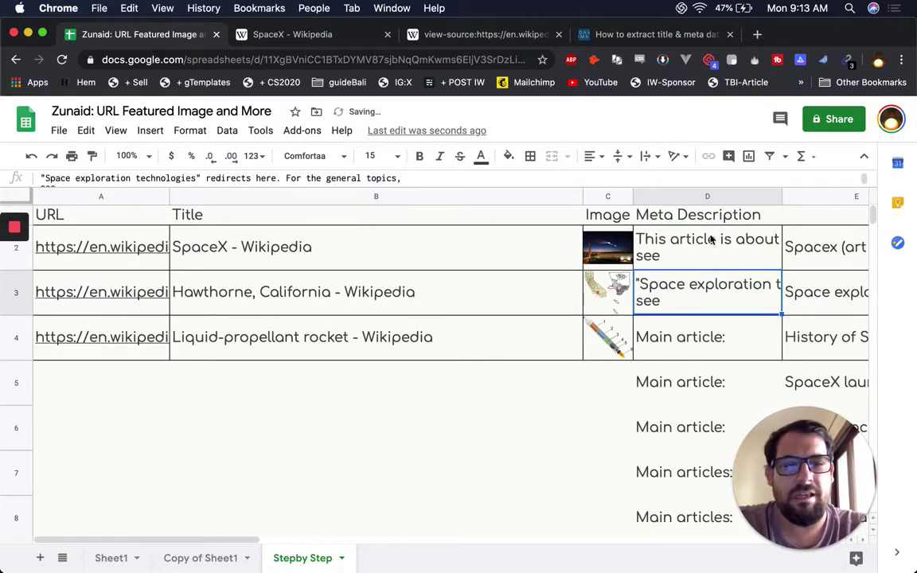
- Look through the rows and columns imported by D2 to find which row and column holds a usable description
scroll(708, 322, down, 5)
scroll(709, 322, right, 5)
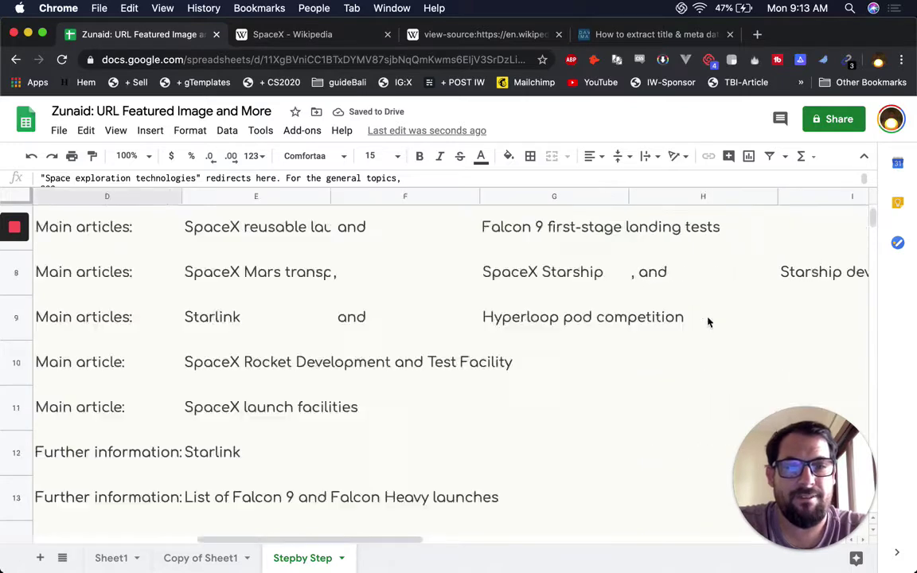
scroll(403, 379, up, 4)
scroll(352, 348, left, 3)
scroll(344, 322, right, 3)
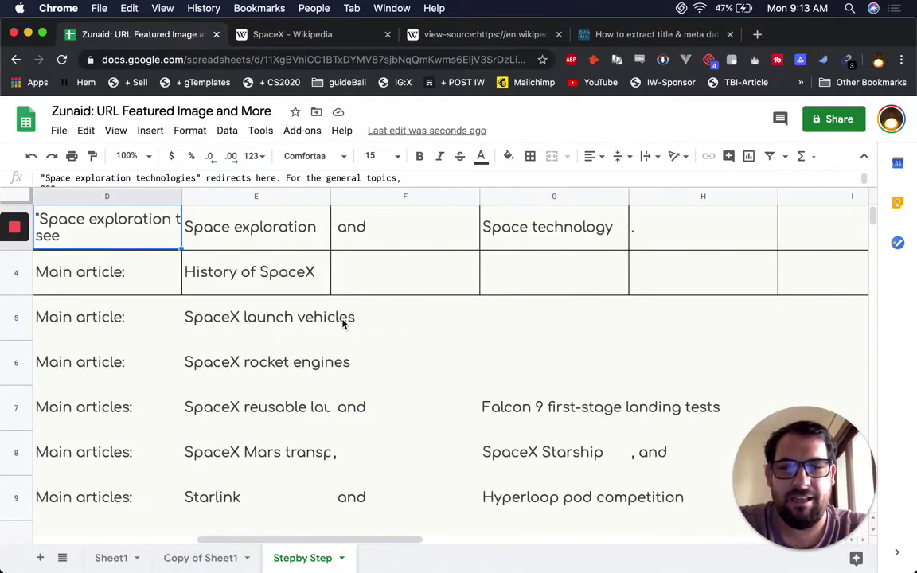
scroll(344, 322, up, 2)
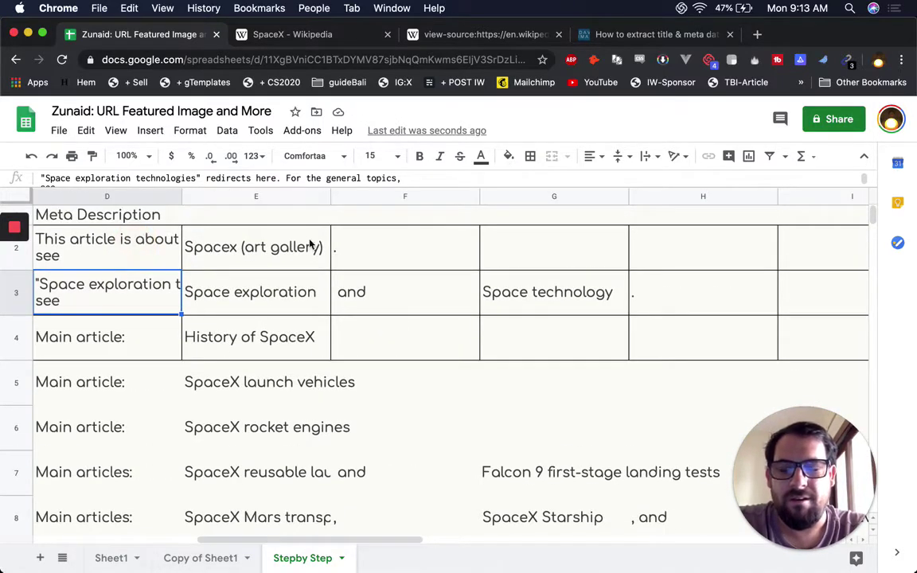
key(Up)
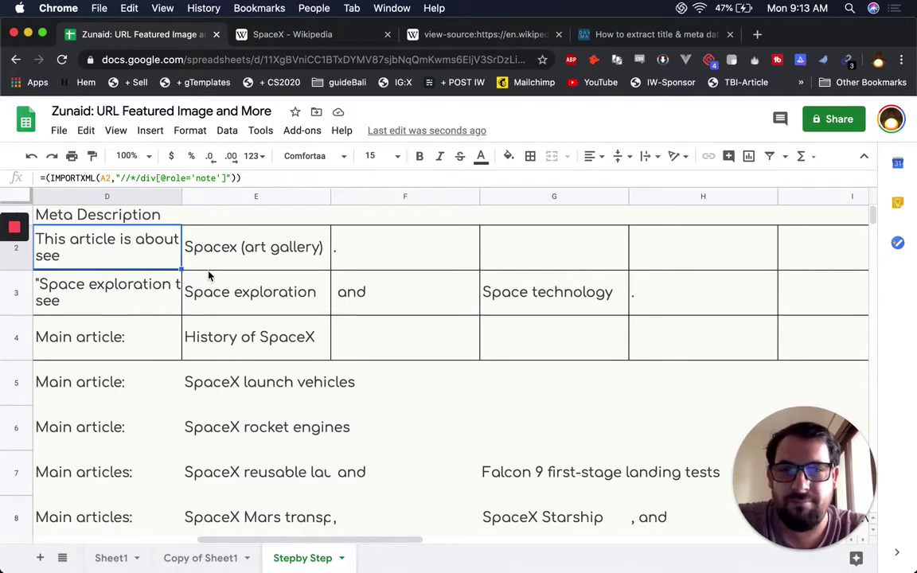
scroll(209, 275, left, 1)
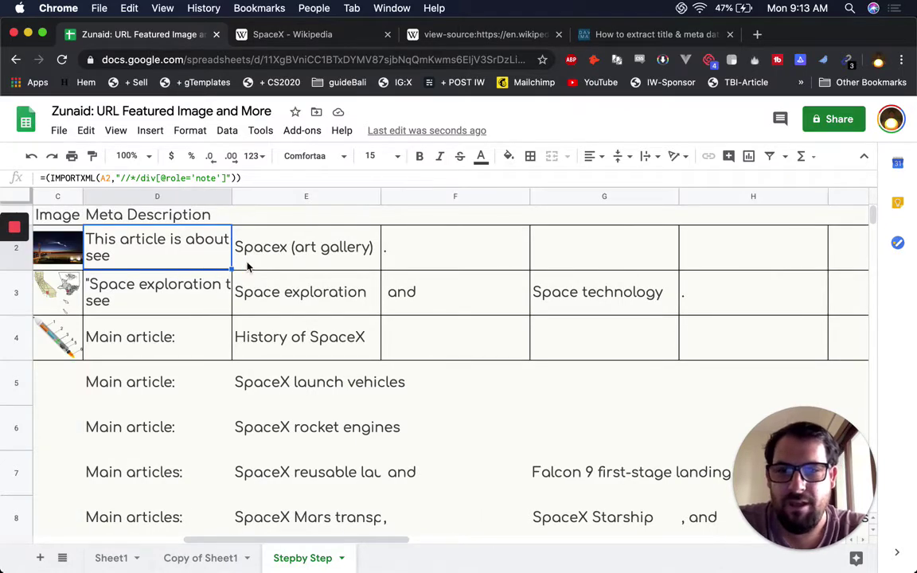
click(296, 290)
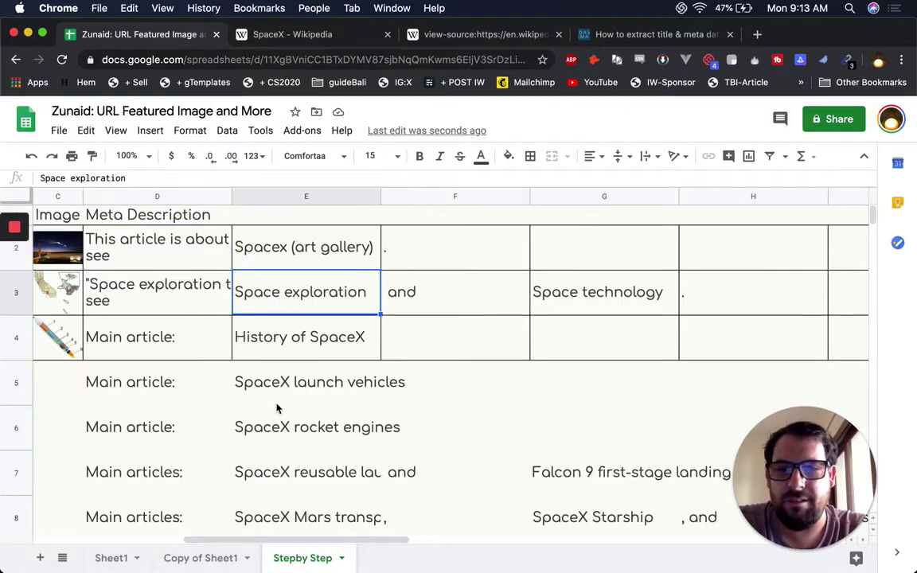
click(283, 341)
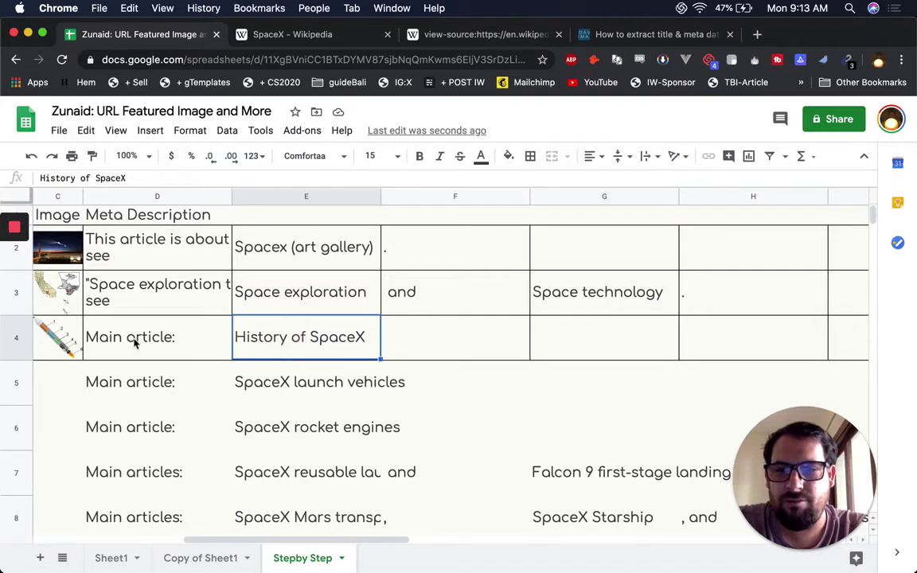
click(133, 344)
click(287, 344)
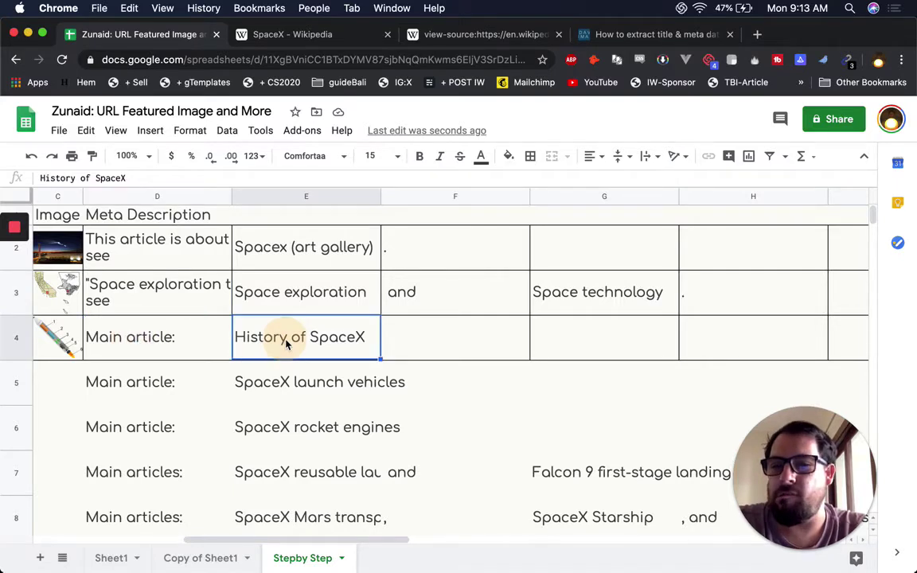
click(180, 255)
key(ctrl+v)
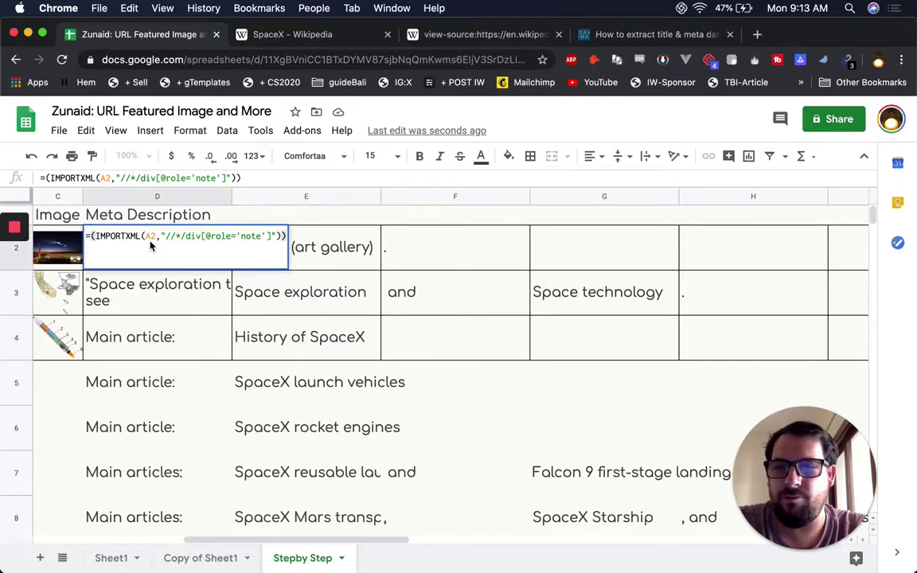
click(89, 236)
text(index()
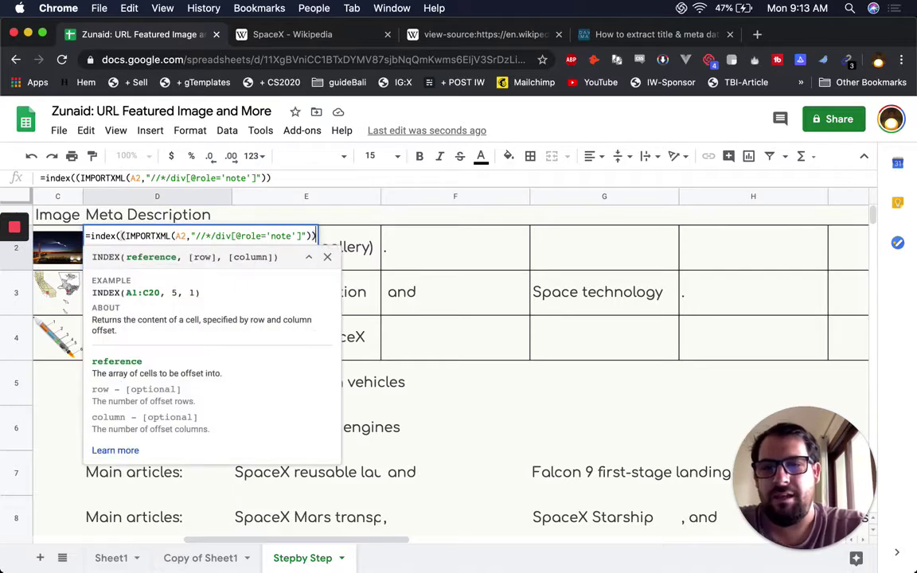
text(,)
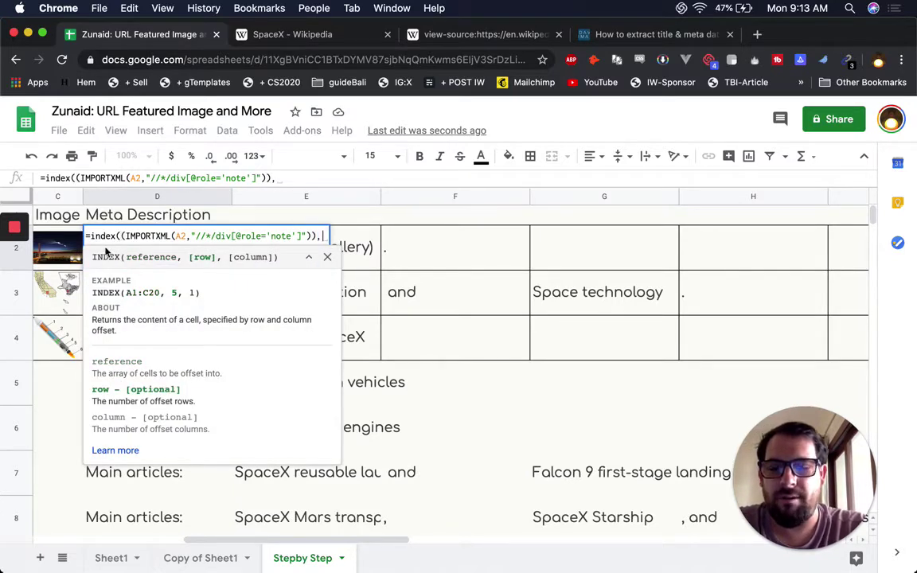
text(3,2)
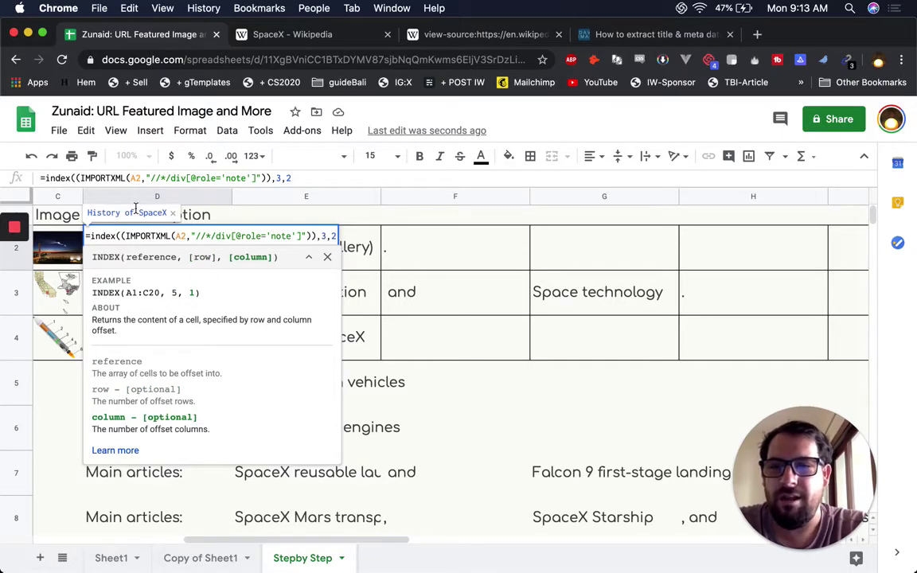
text())
key(Return)
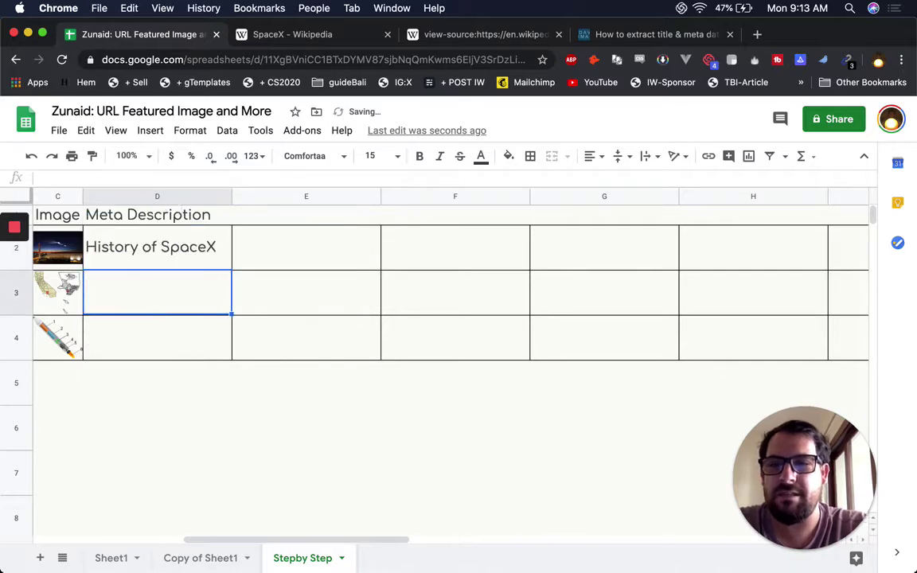
- Copy the index formula from D2 into D3 and D4 of the Meta Description column
key(Up)
scroll(322, 239, left, 10)
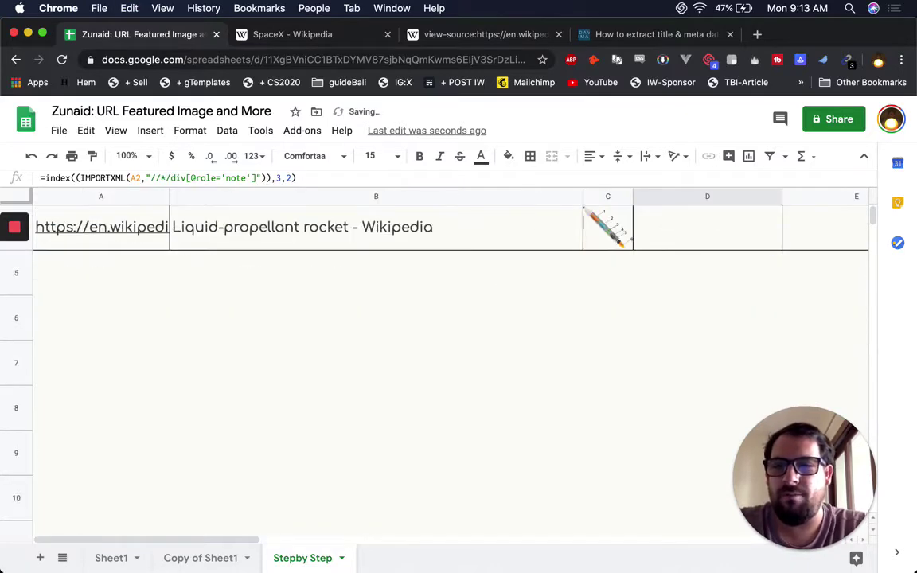
key(super+c)
key(Down)
key(super+v)
key(Down)
key(super+v)
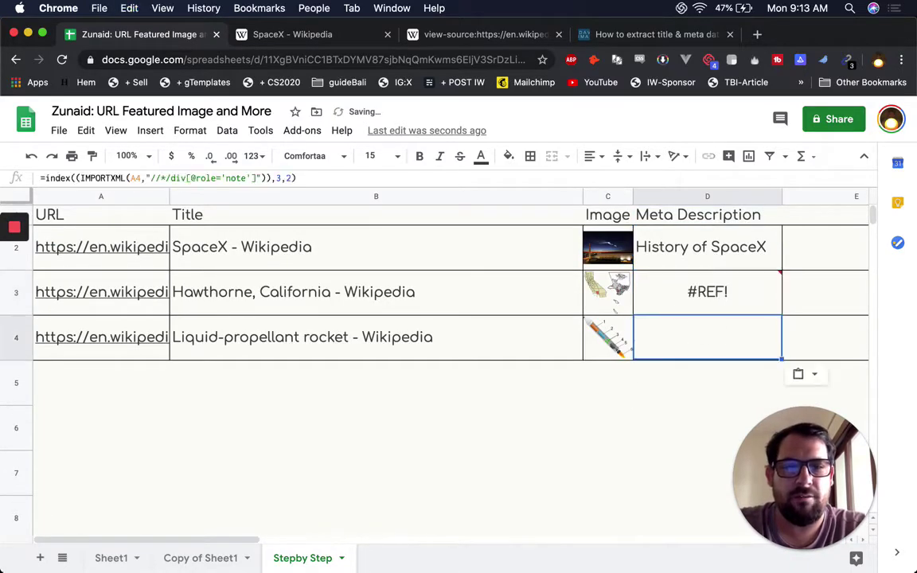
- Check the error details of the index formula in D3
key(Down)
key(Up)
key(Up)
key(Right)
key(Right)
key(Left)
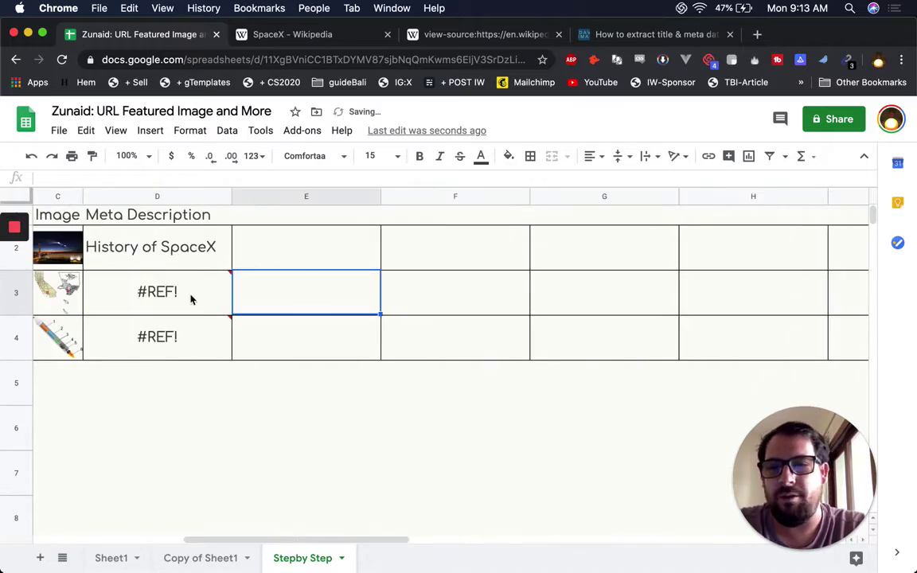
mouse_move(191, 299)
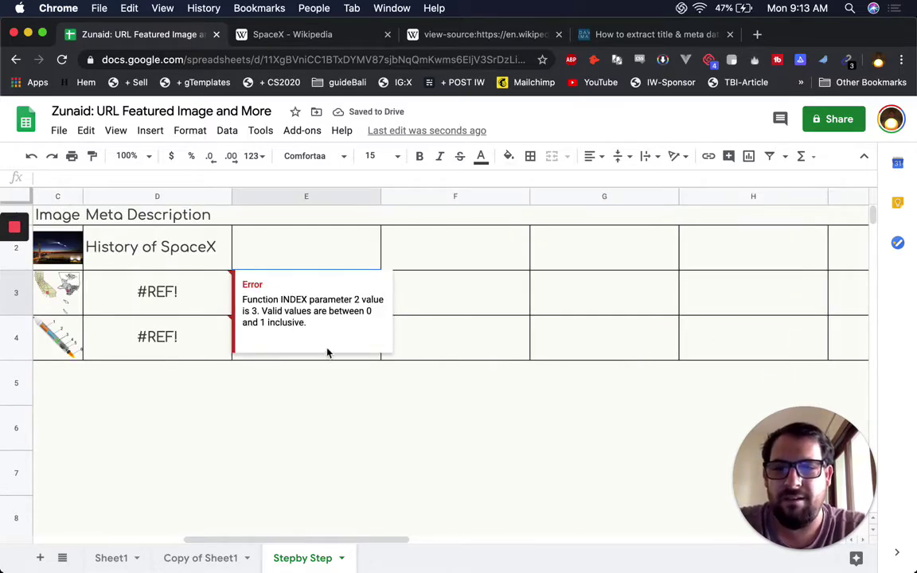
click(184, 292)
double_click(184, 288)
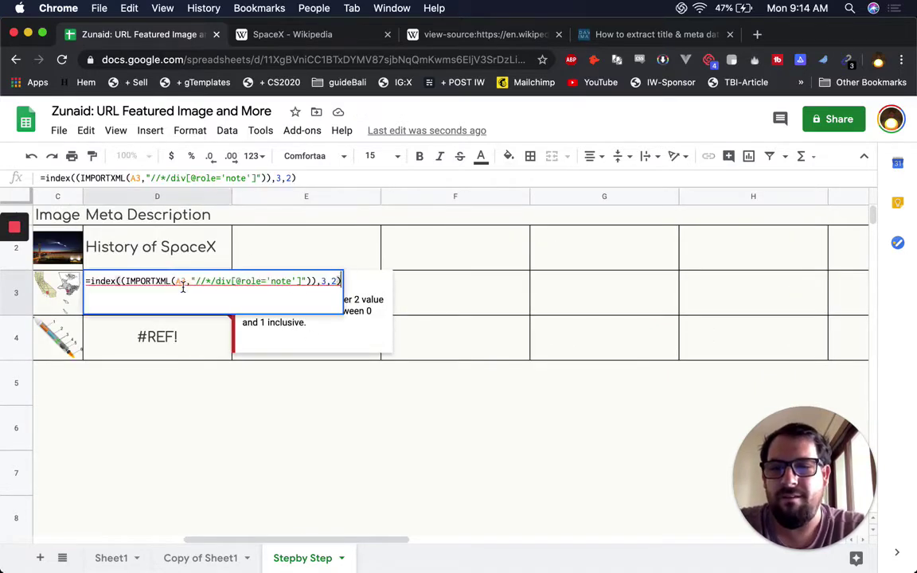
click(132, 288)
click(121, 281)
key(BackSpace)
key(BackSpace)
key(BackSpace)
key(BackSpace)
key(BackSpace)
key(BackSpace)
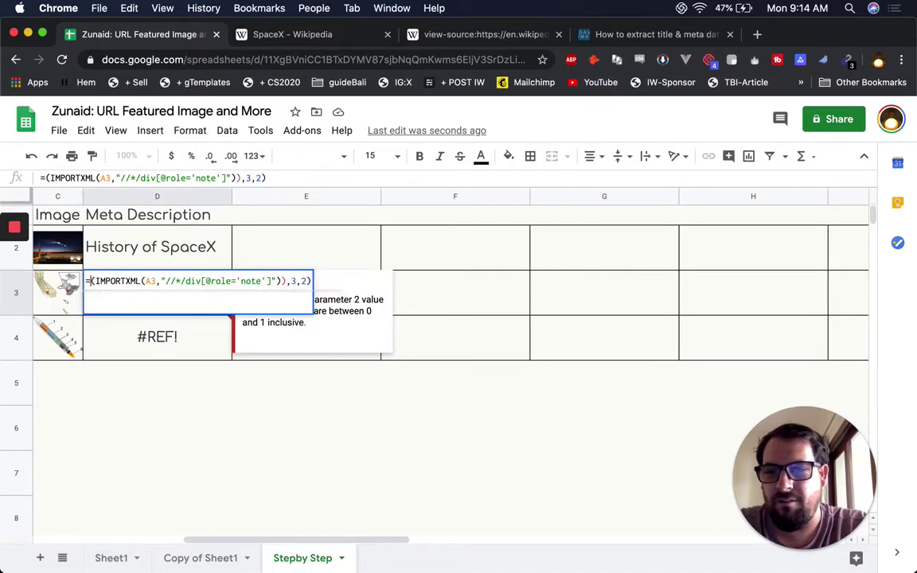
key(super+Right)
key(BackSpace)
key(BackSpace)
key(BackSpace)
key(BackSpace)
key(BackSpace)
key(Return)
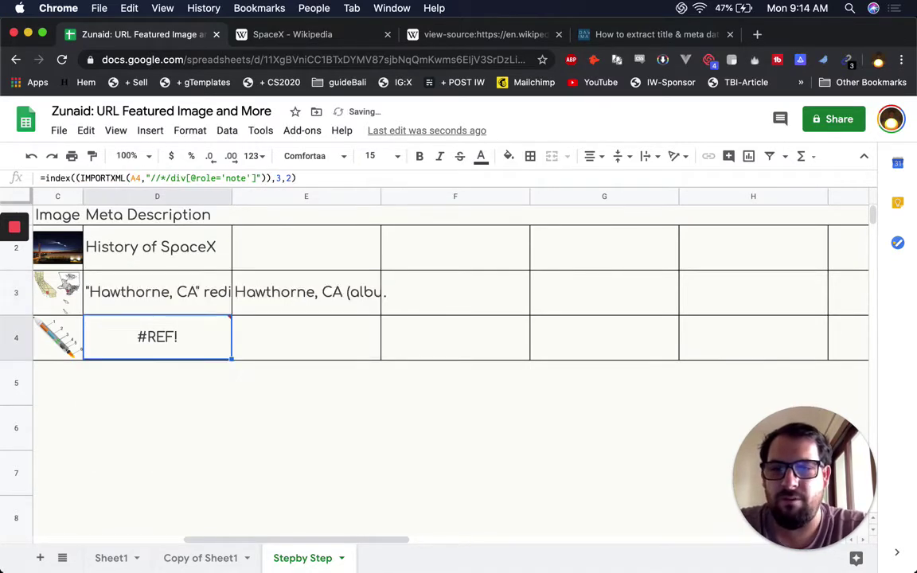
- Clear D4 and copy the plain IMPORTXML formula from D3 into it
key(Down)
key(Up)
key(Delete)
key(Up)
key(ctrl+c)
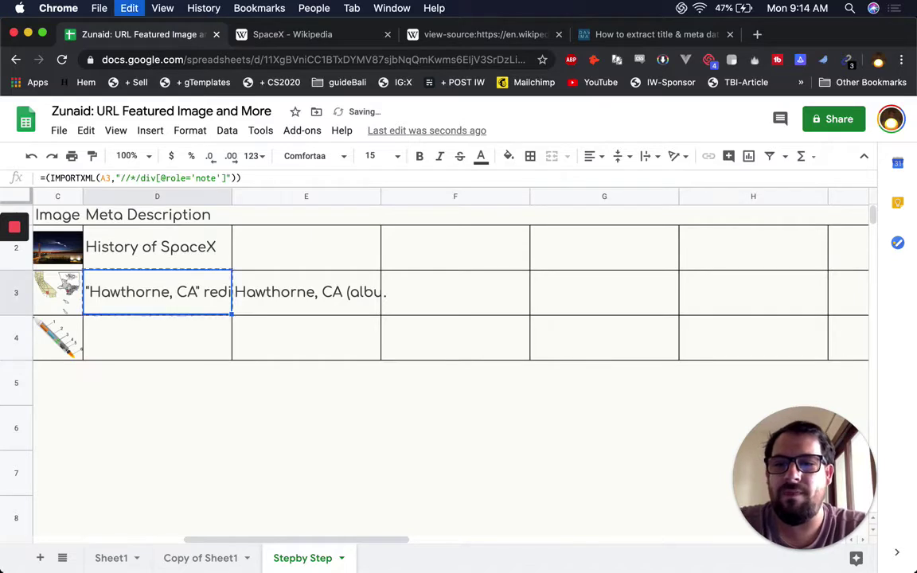
key(Down)
key(ctrl+v)
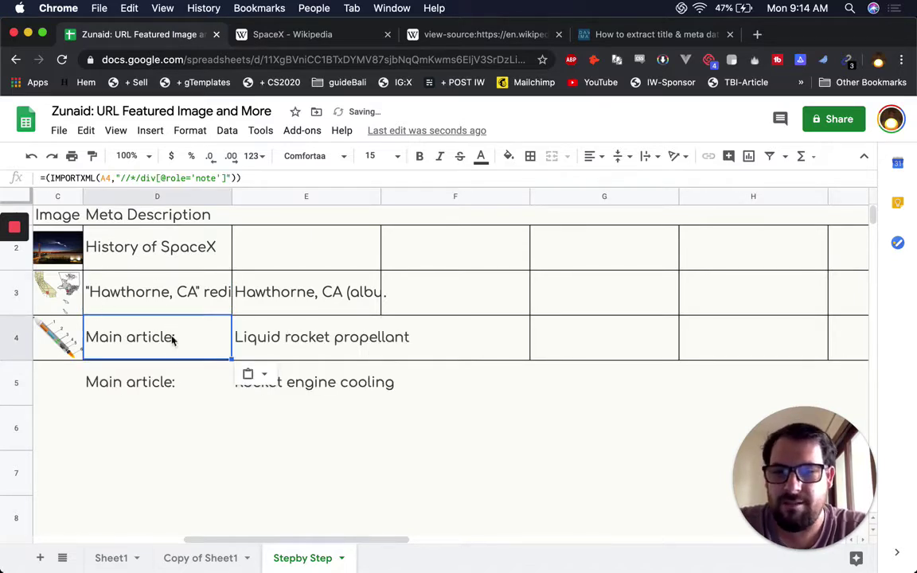
double_click(168, 307)
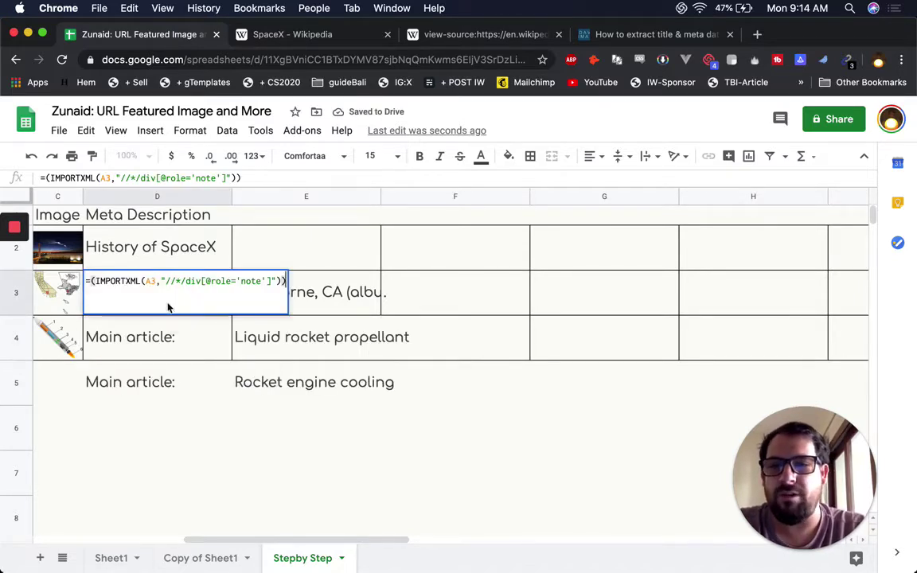
click(90, 281)
text(index()
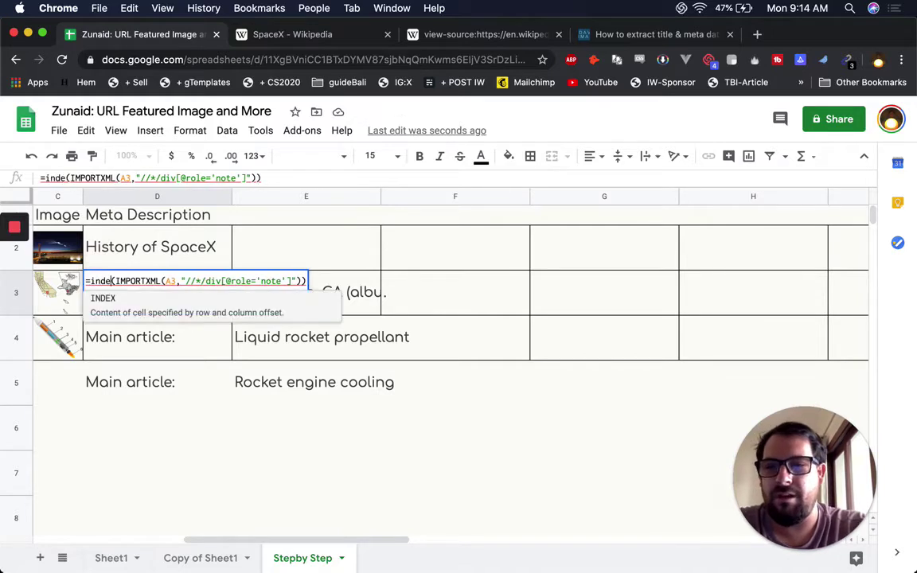
text(,1)
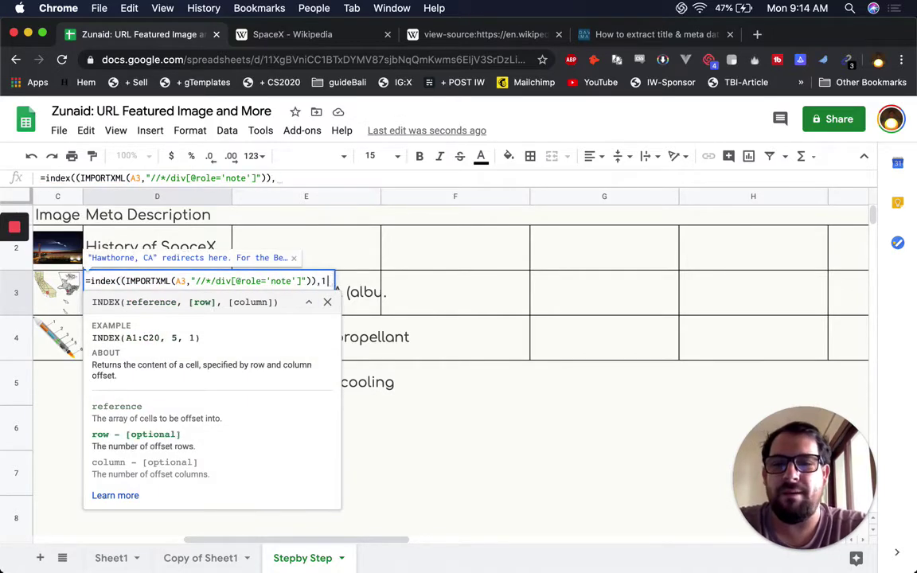
text(,1))
key(Return)
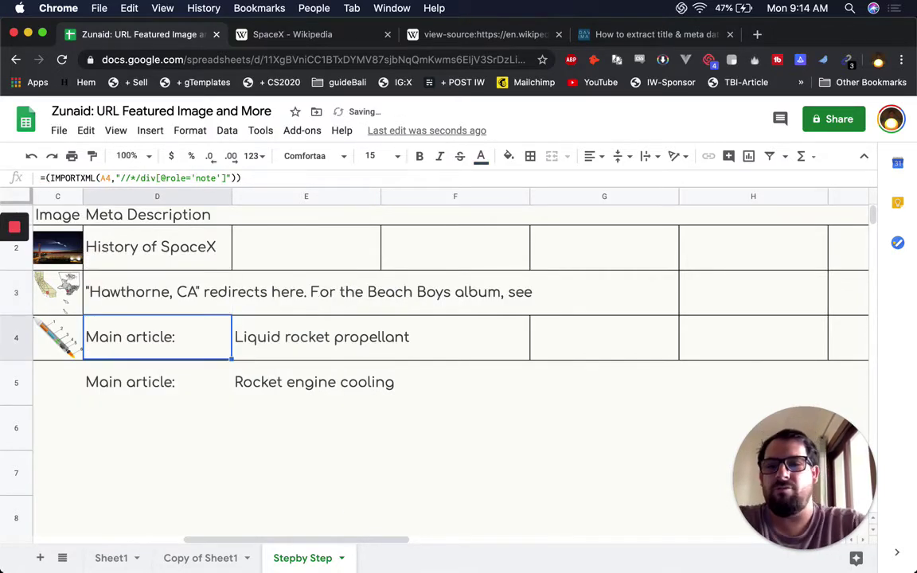
- Copy D3's index formula into D4 and set its column argument to 2, keeping row 1
key(Up)
key(cmd+c)
key(Down)
key(cmd+v)
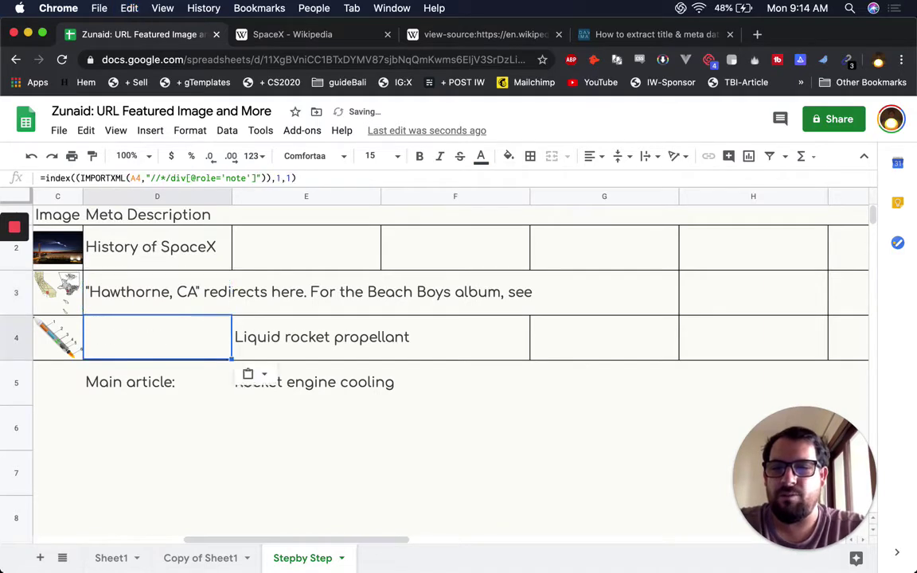
double_click(117, 352)
click(335, 326)
key(BackSpace)
text(2)
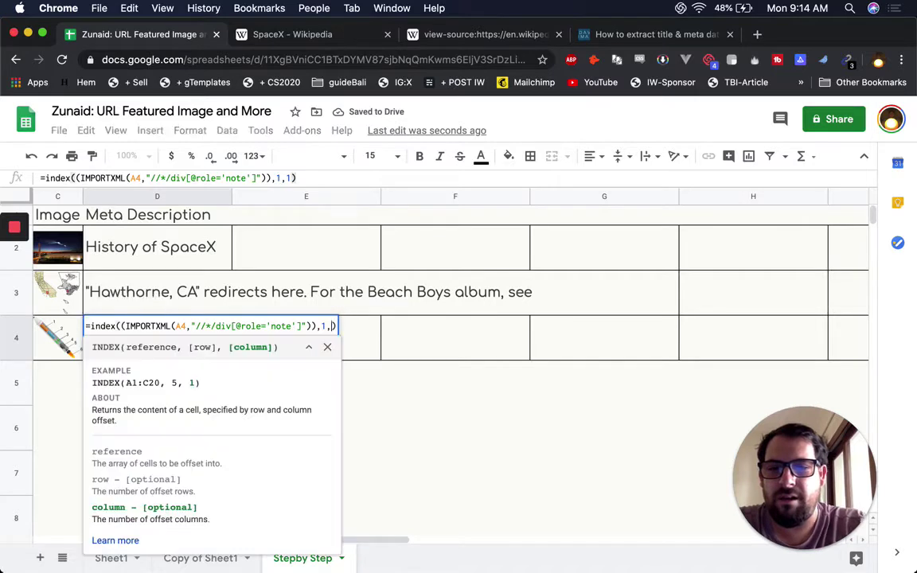
key(Return)
- Look over the imported titles, images and meta descriptions in the three URL rows
key(Up)
key(Left)
key(Left)
key(Left)
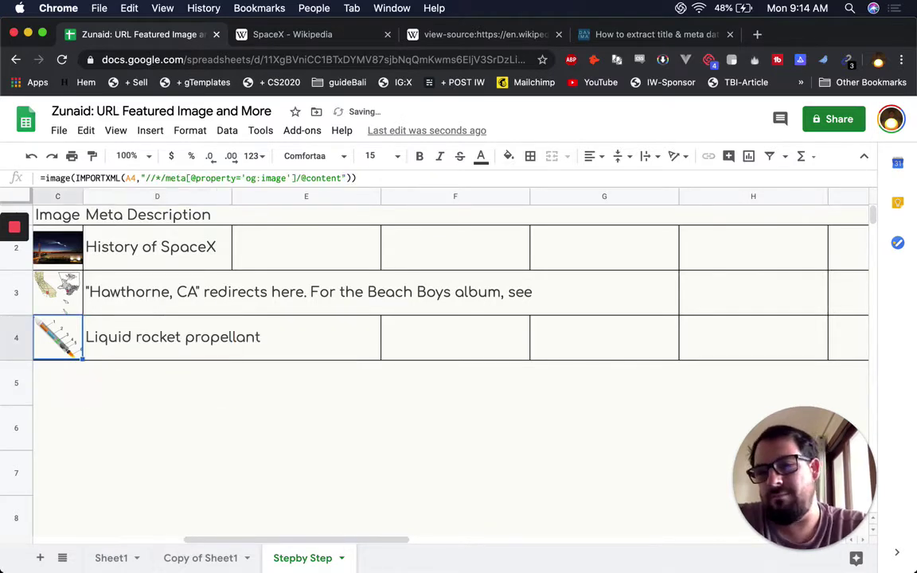
key(Right)
key(Right)
key(Right)
key(Up)
key(Up)
key(Up)
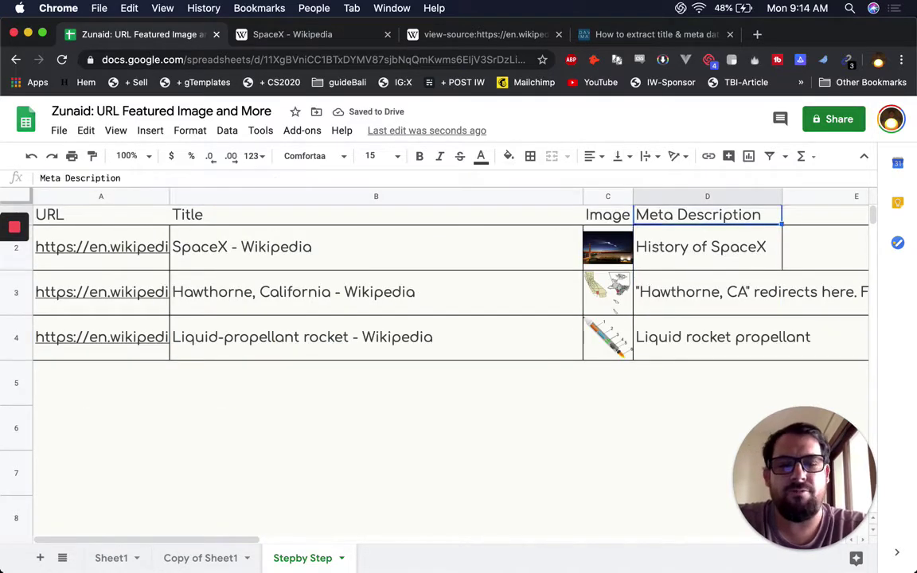
key(Down)
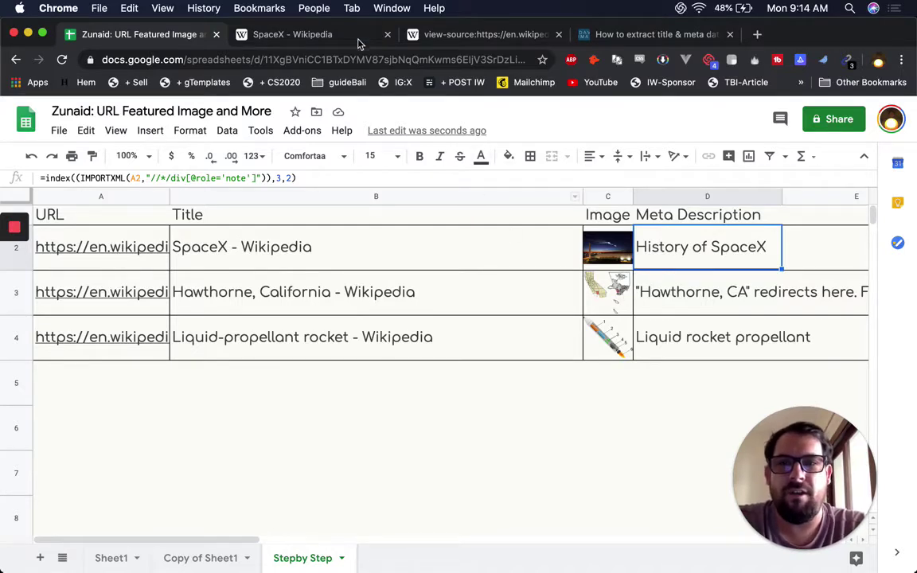
double_click(656, 255)
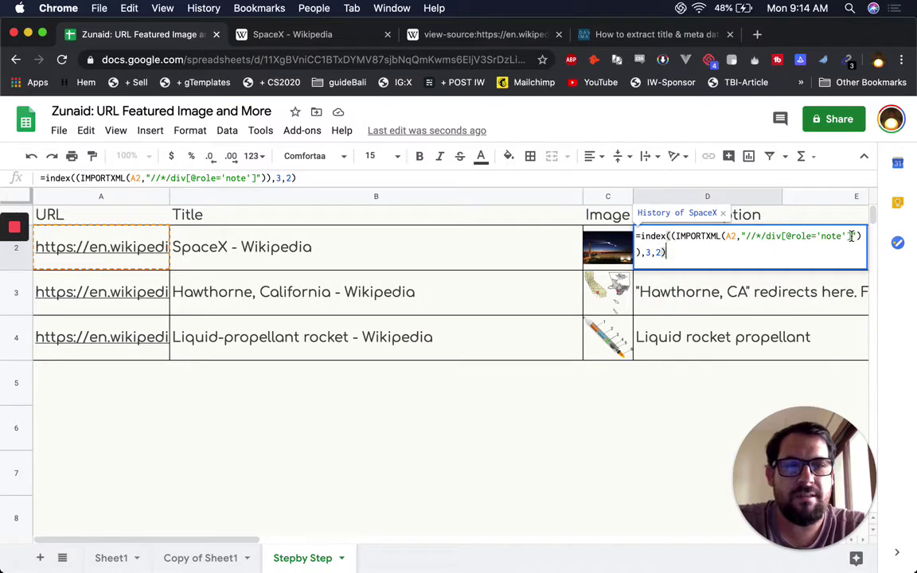
drag(852, 236, 751, 239)
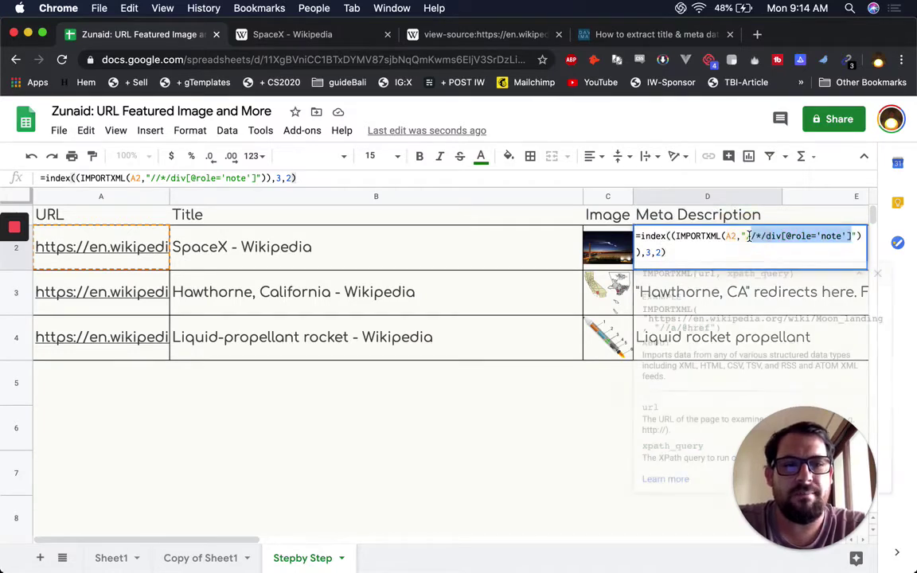
click(749, 236)
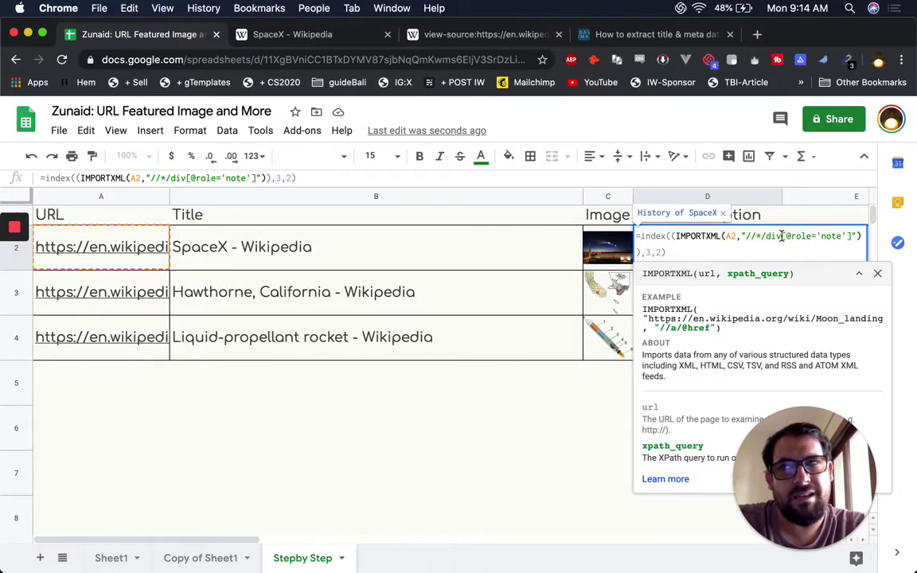
click(782, 236)
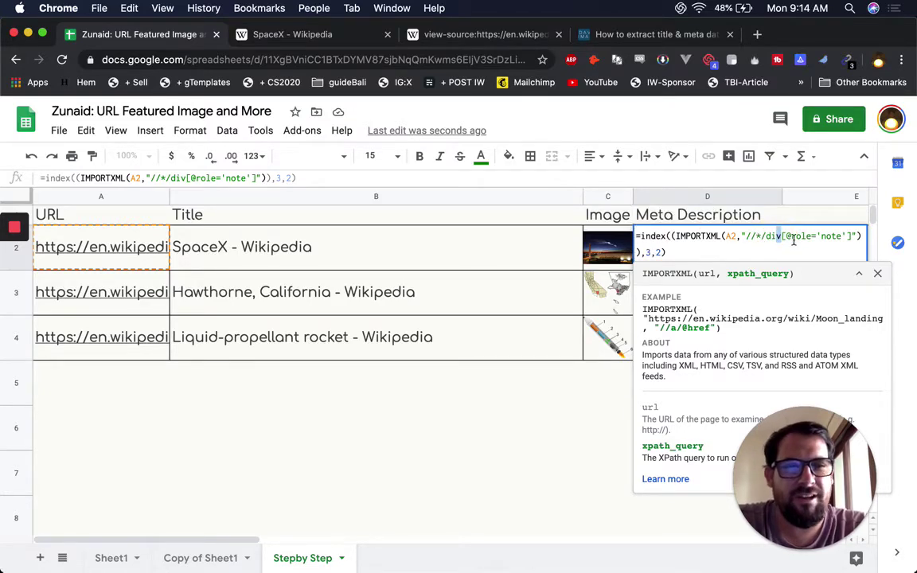
click(788, 240)
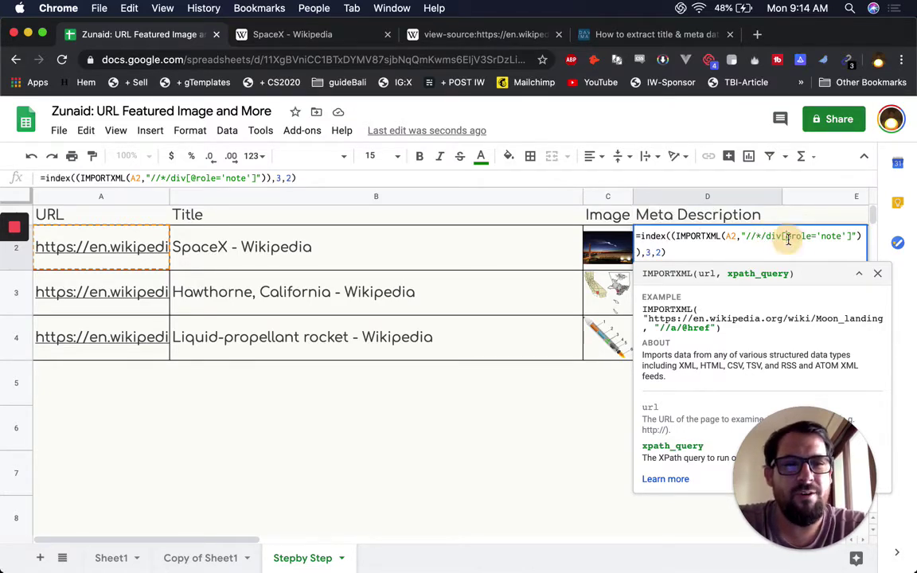
double_click(833, 236)
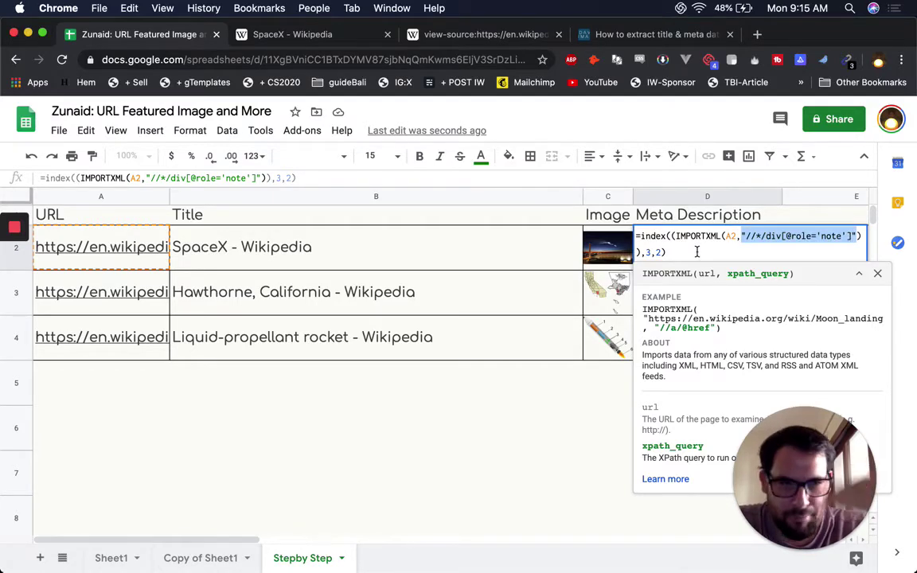
click(316, 260)
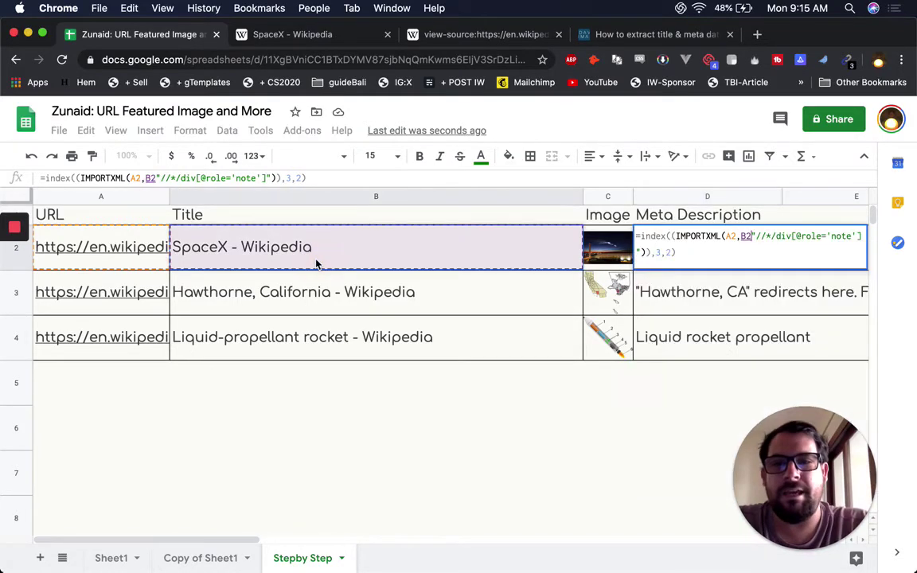
key(Escape)
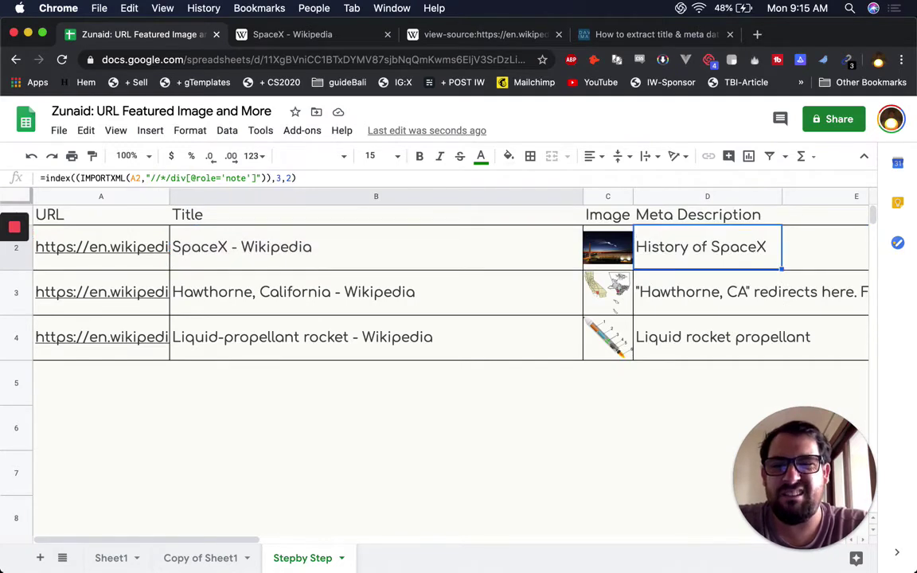
- Examine the "//title" query in B2 and the image function around IMPORTXML in C2
double_click(317, 260)
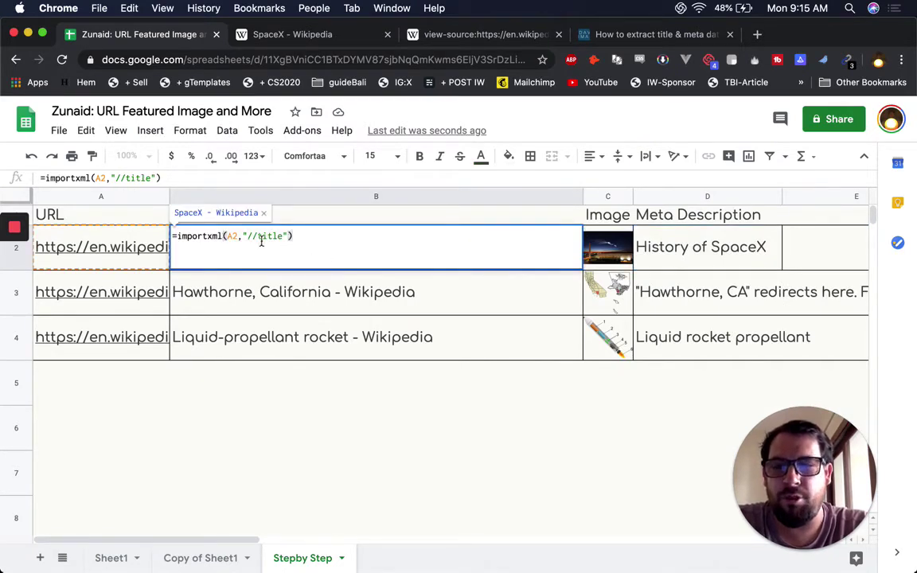
drag(260, 236, 284, 251)
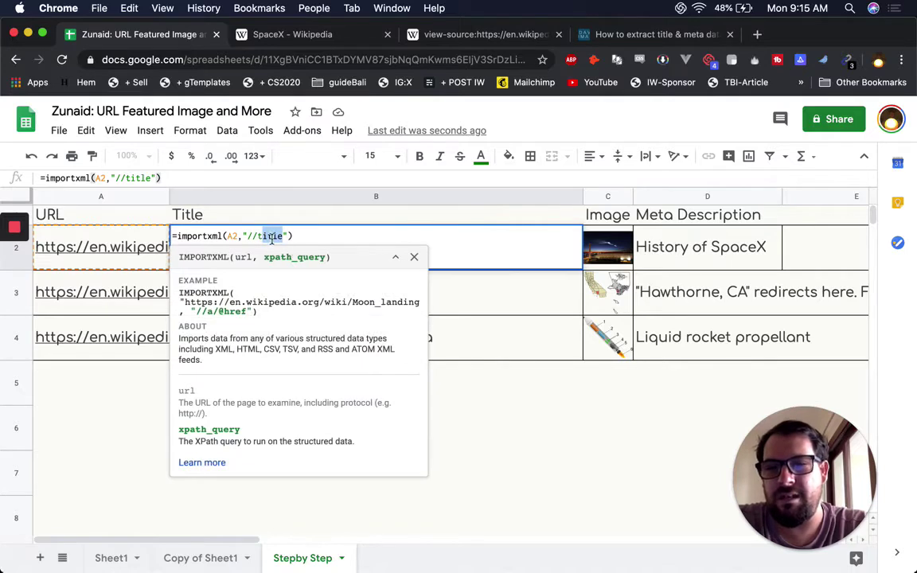
key(Escape)
click(592, 247)
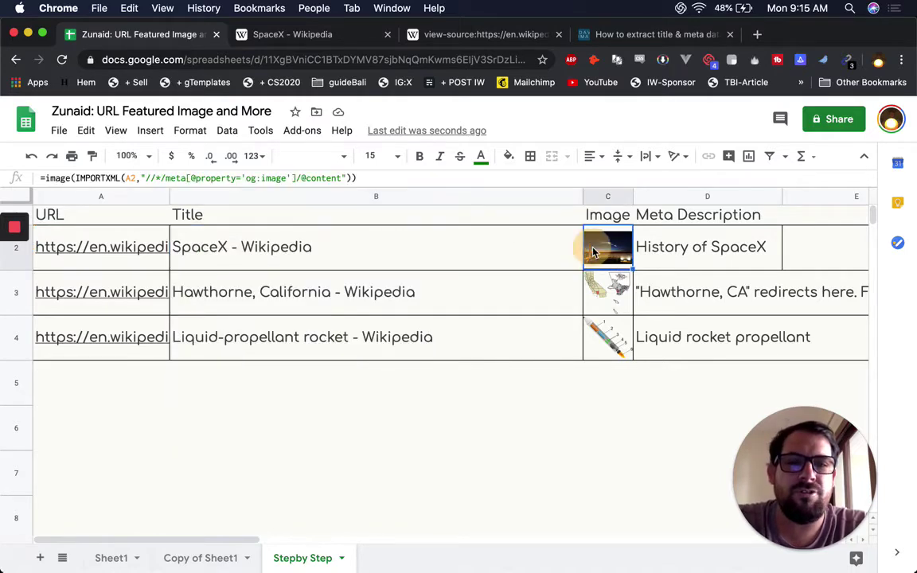
double_click(592, 247)
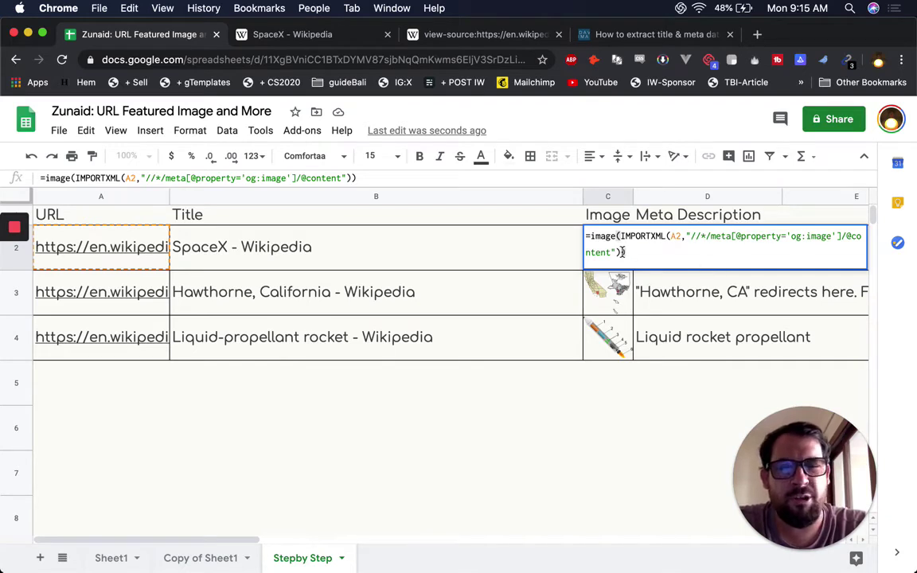
double_click(603, 236)
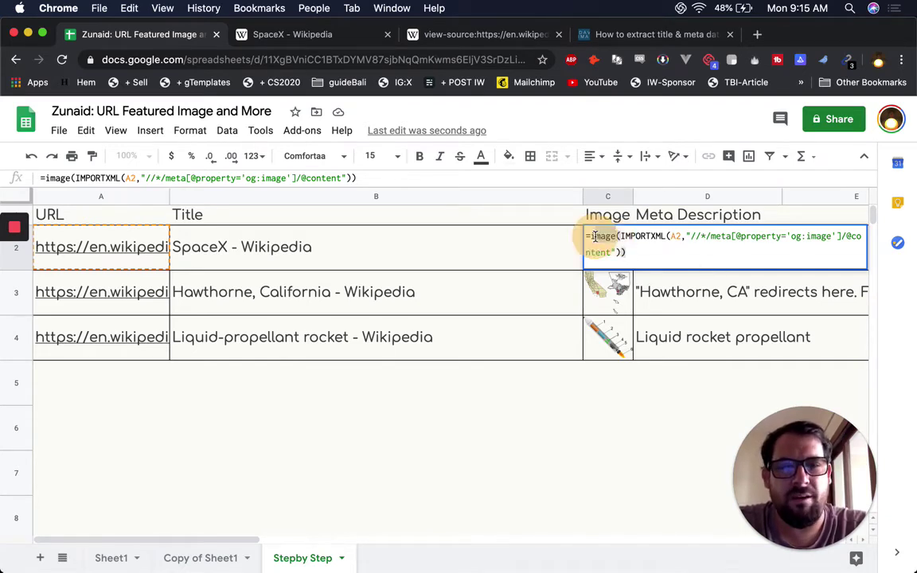
key(Escape)
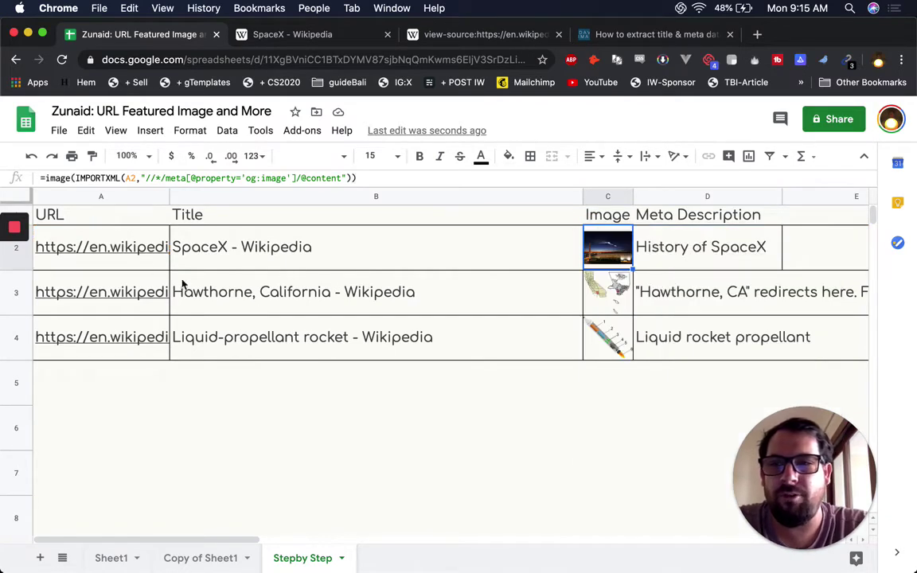
mouse_move(144, 269)
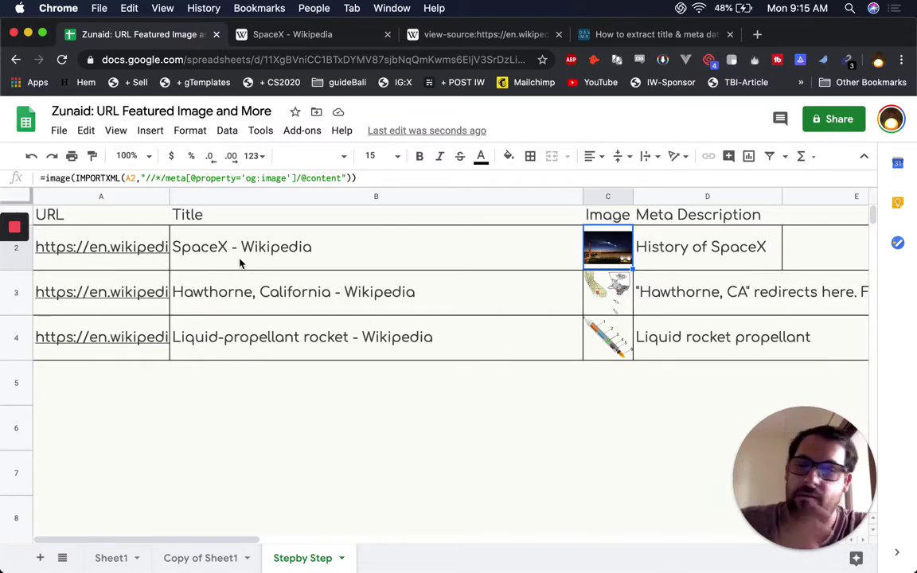
- Reopen the Meta Description formula in D2 and inspect the div and role parts of its XPath query
click(648, 256)
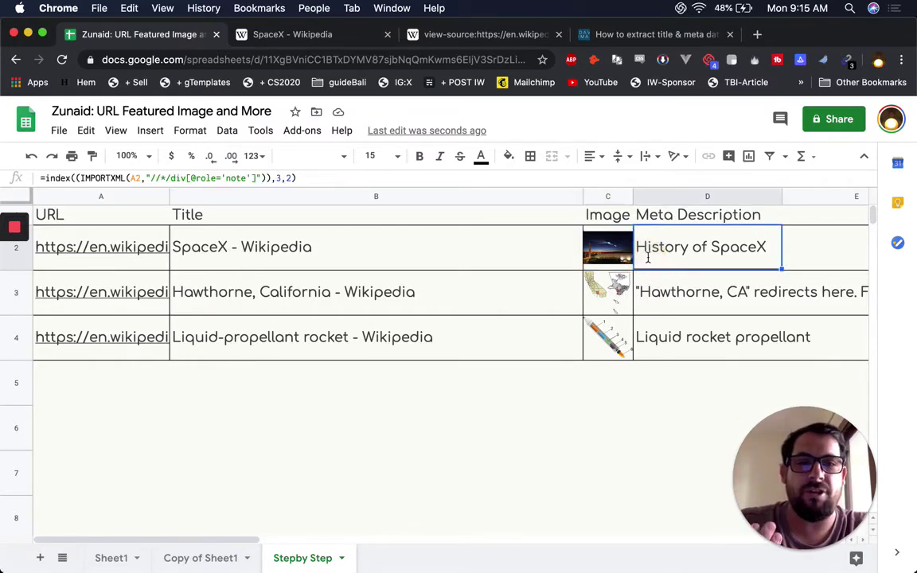
double_click(649, 256)
click(750, 234)
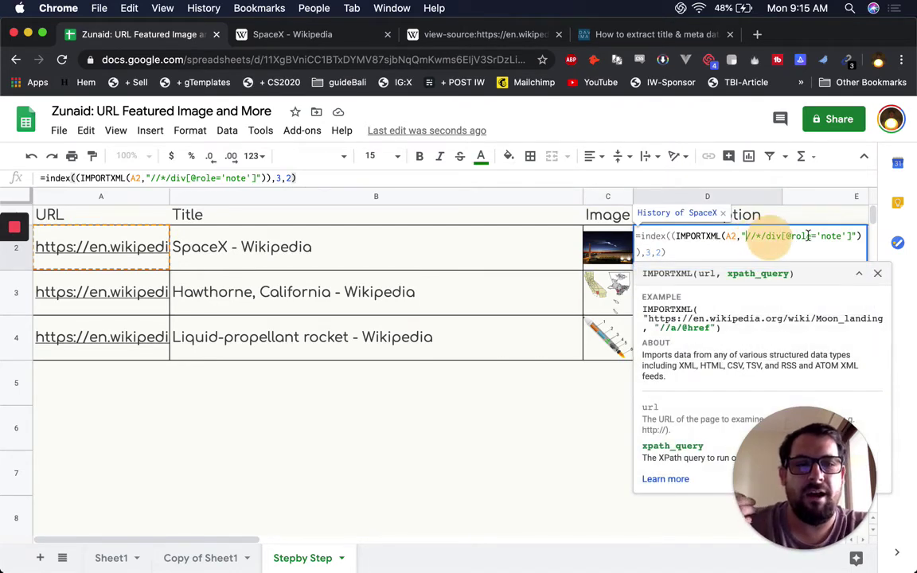
drag(807, 235, 846, 235)
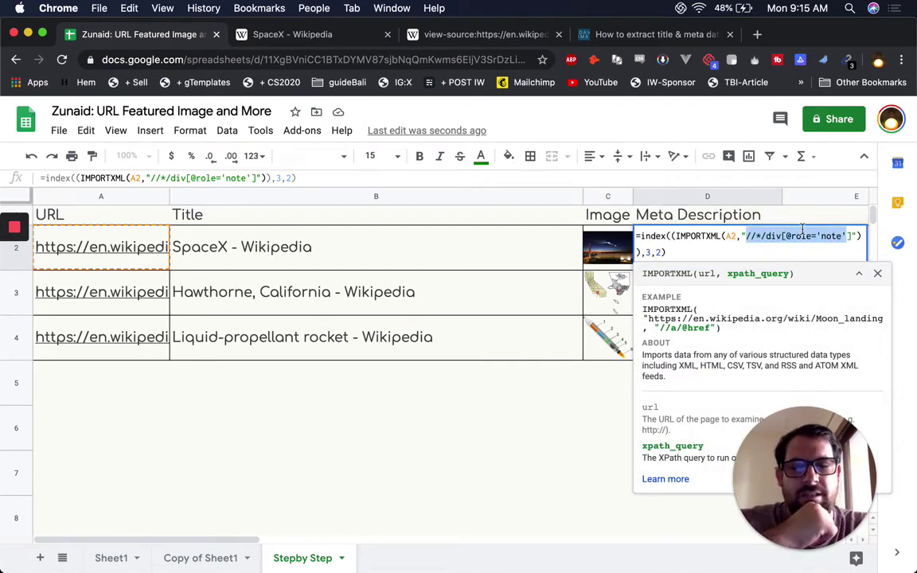
click(777, 233)
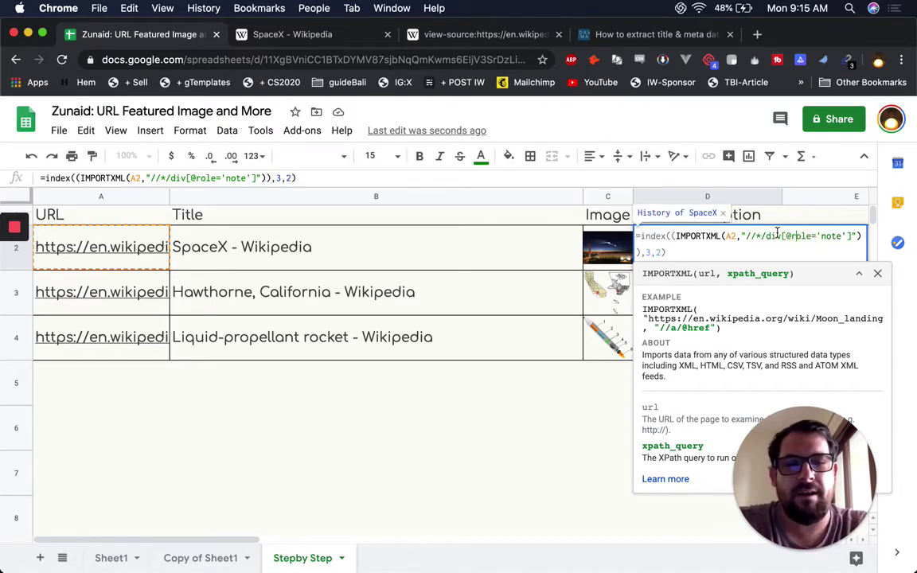